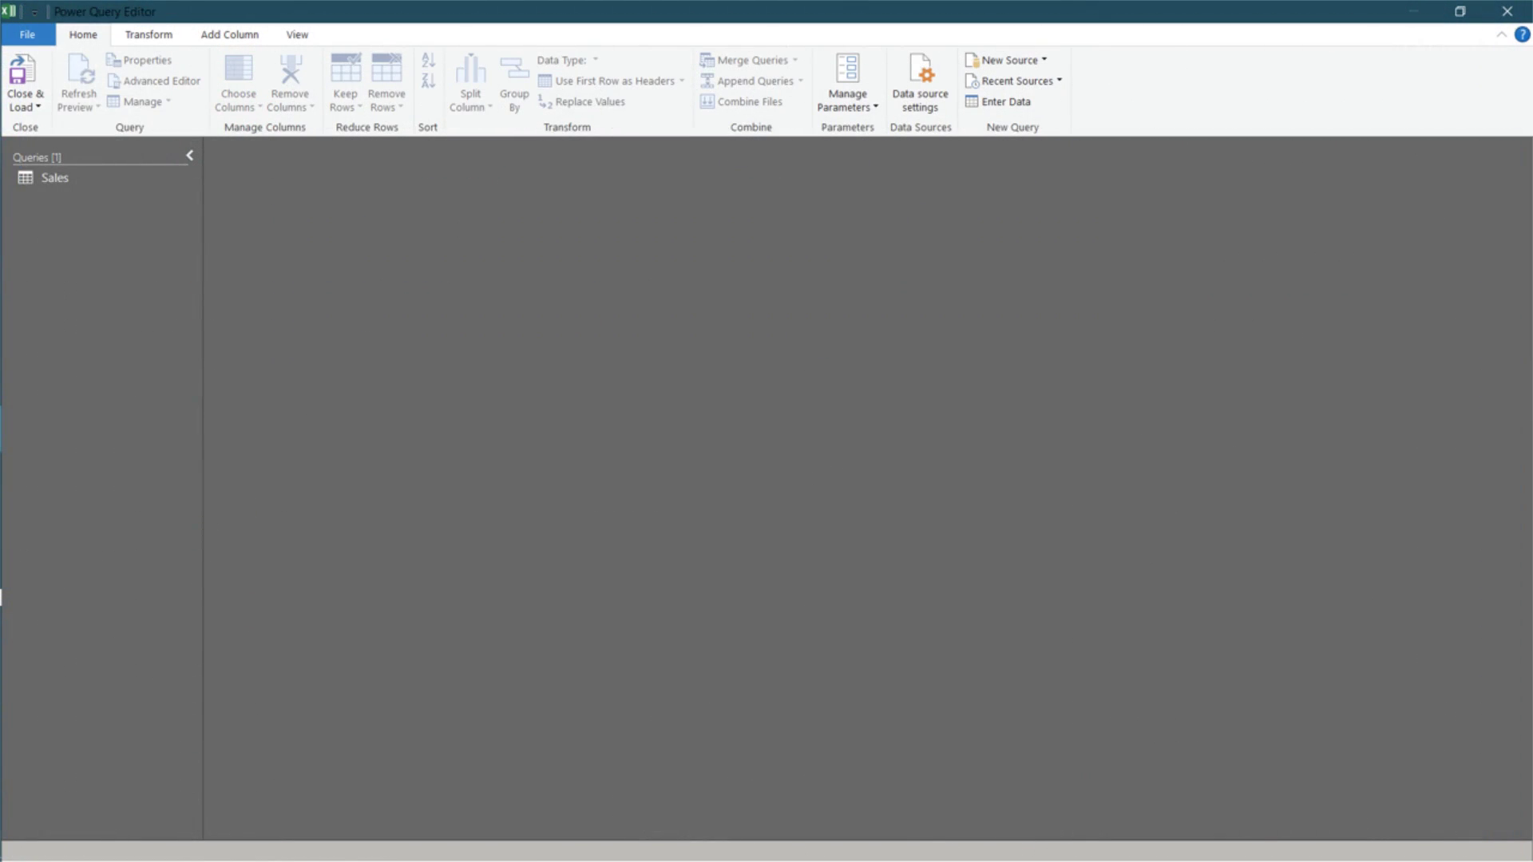
Select all Sales columns and run Detect Data Type to add a Changed Type step
key(ctrl+a)
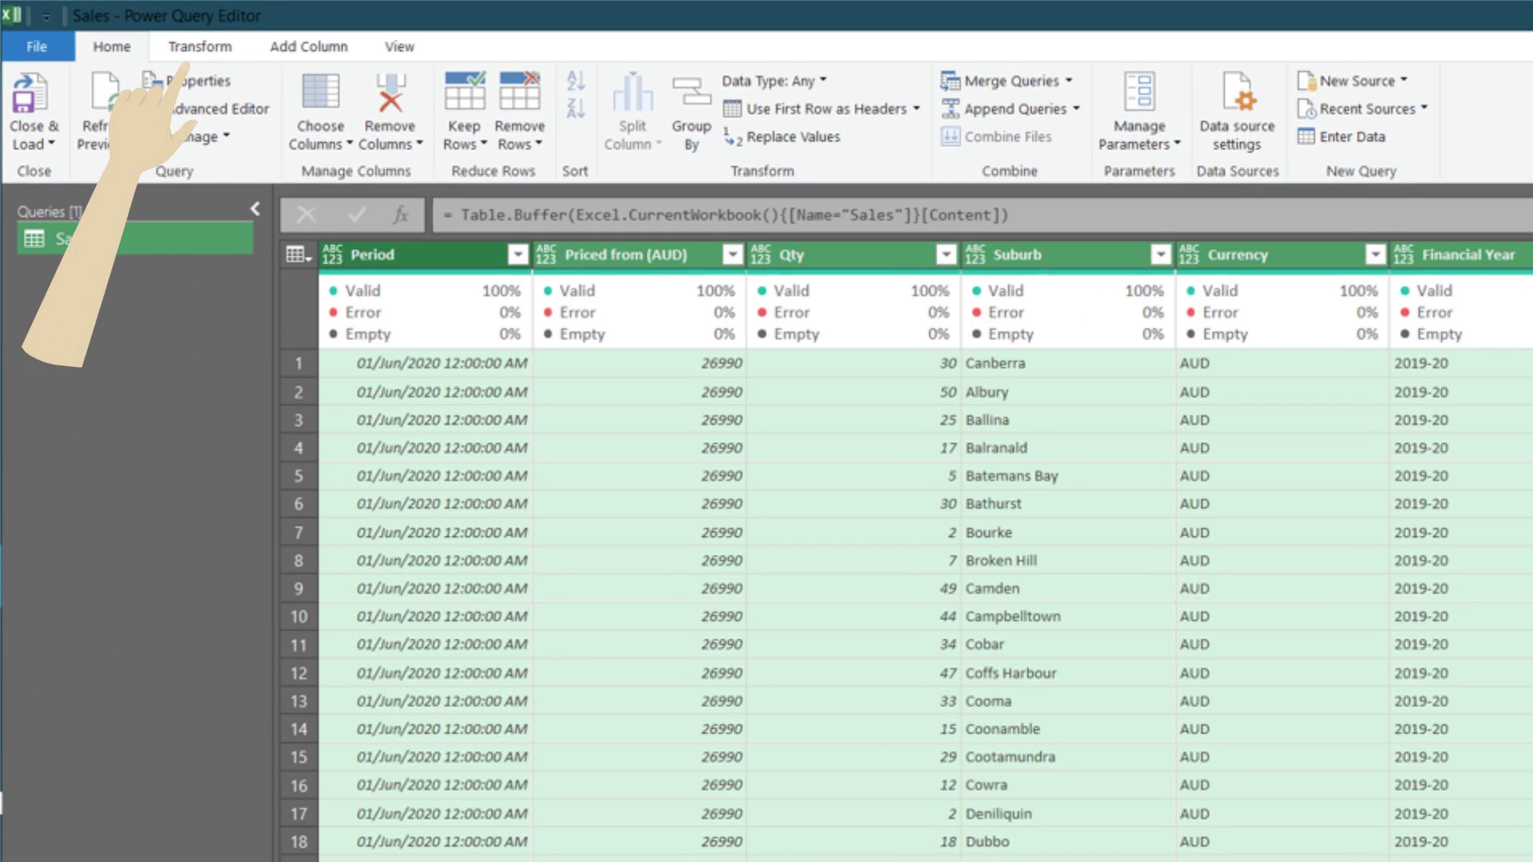
click(185, 58)
click(297, 110)
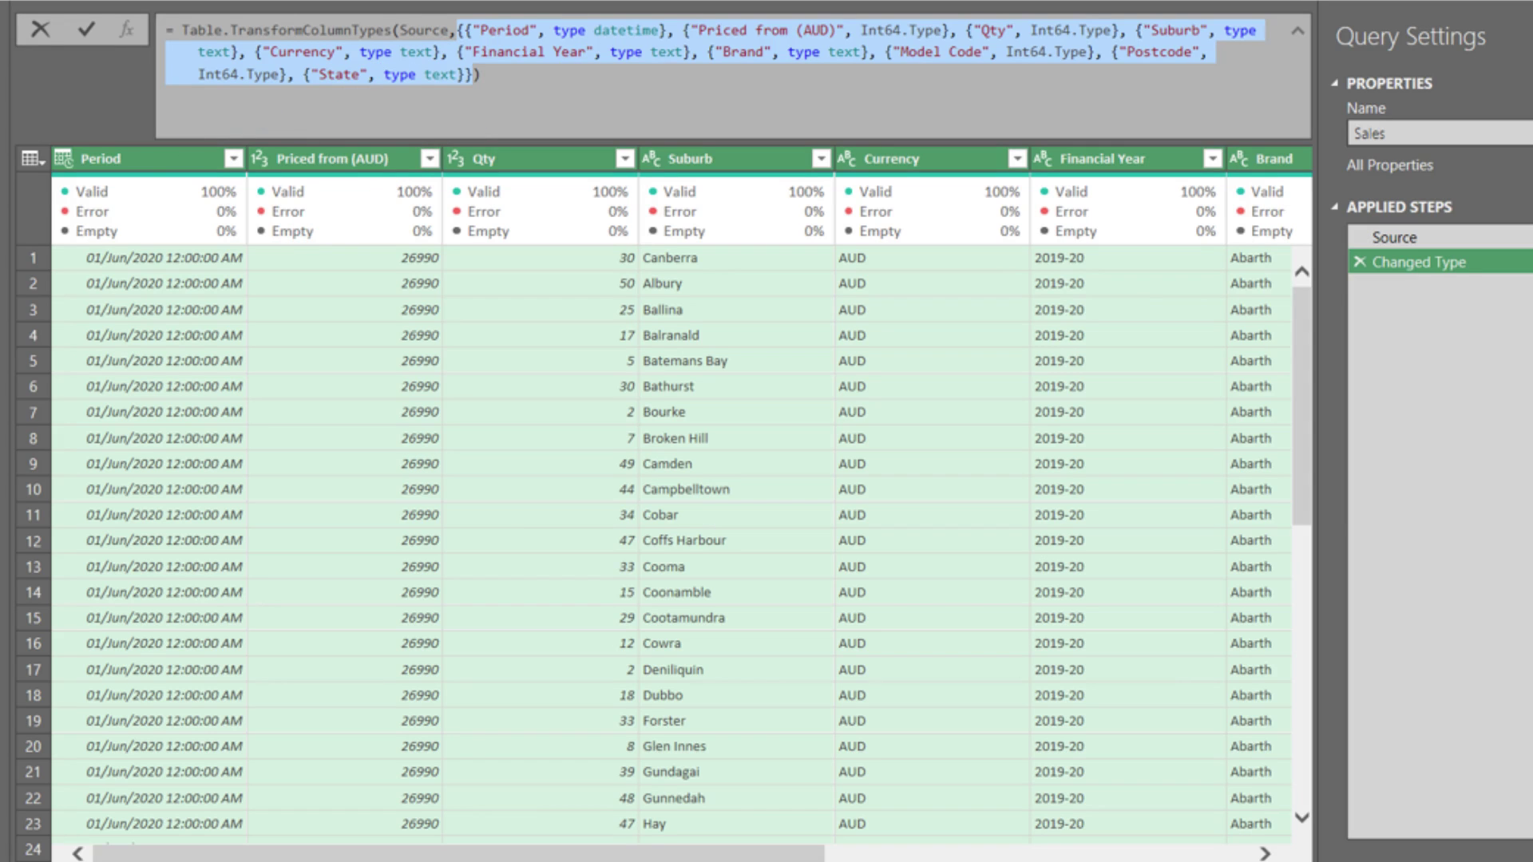
Copy Changed Type's column/type pair list into a new Custom1 step
key(Escape)
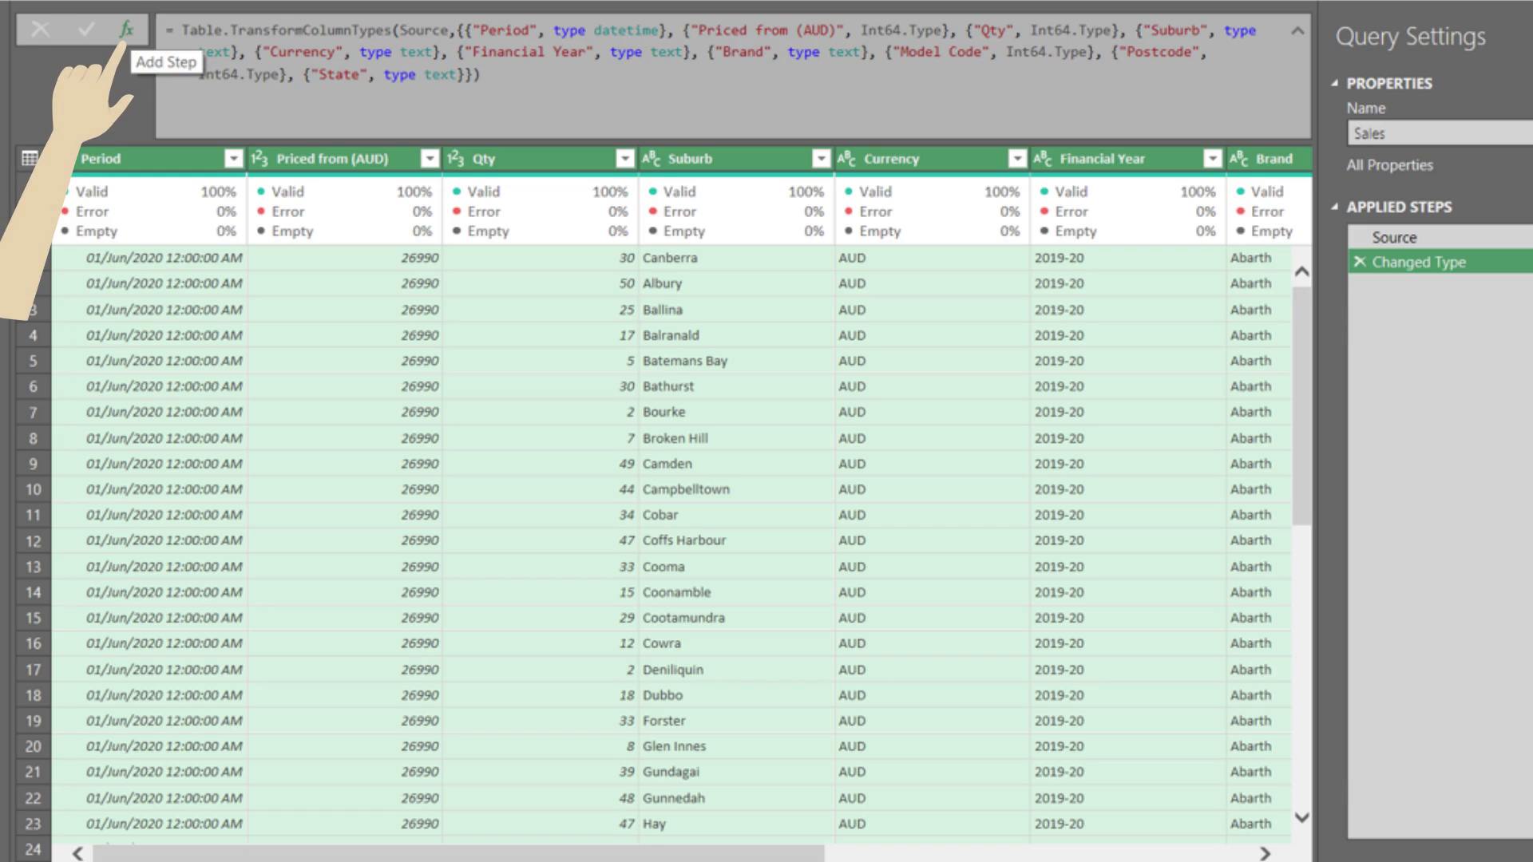
click(126, 30)
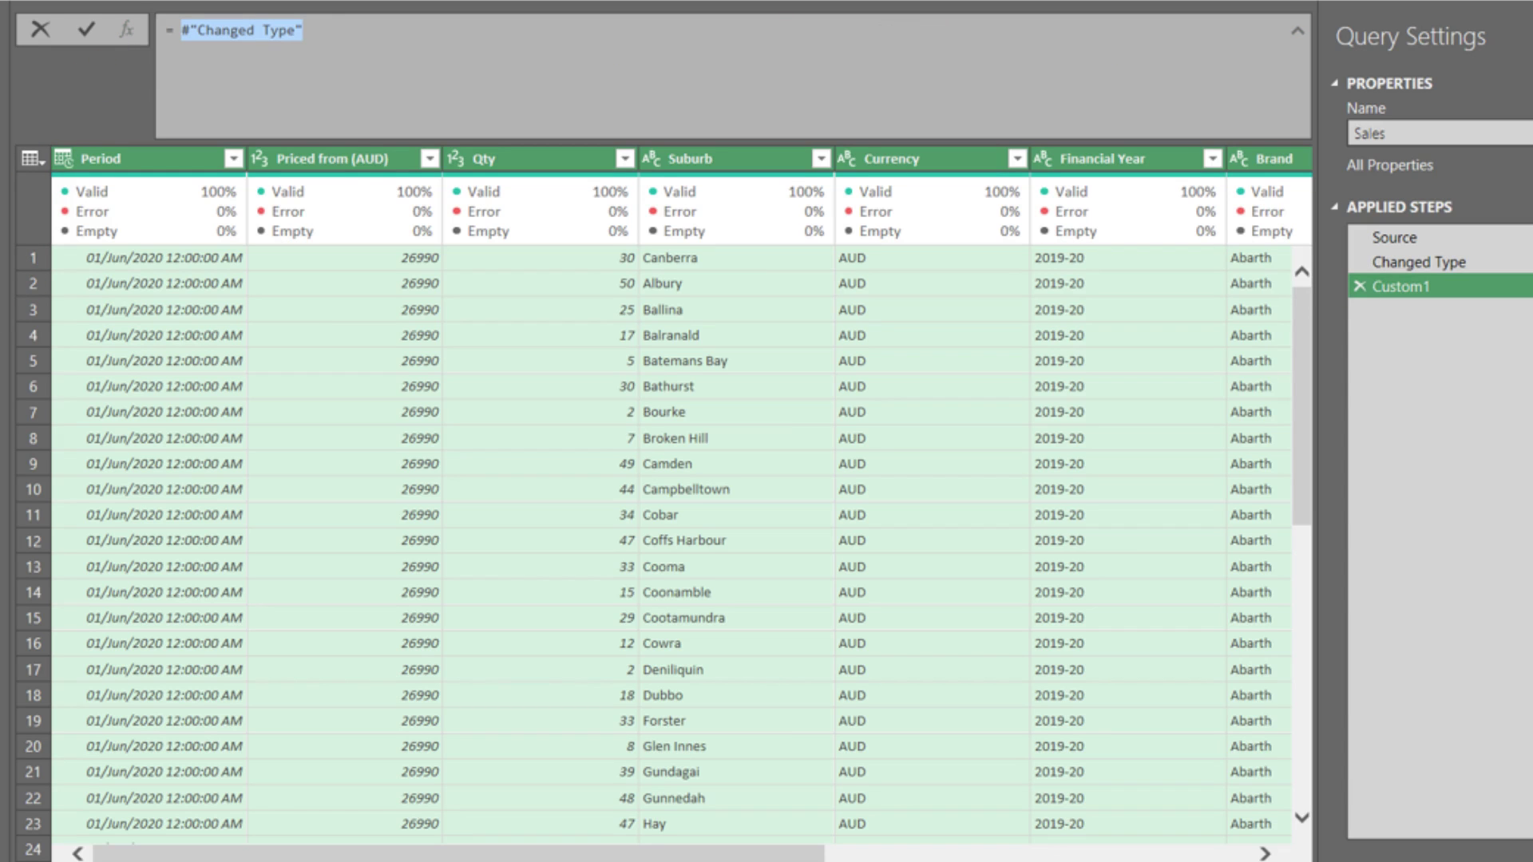
text({{"Period", type datetime}, {"Priced from (AUD)", Int64.Type}, {"Qty", Int64.Type}, {"Suburb", type text}, {"Currency", type text}, {"Financial Year", type text}, {"Brand", type text}, {"Model Code", Int64.Type}, {"Postcode", Int64.Type}, {"State", type text}})
key(Return)
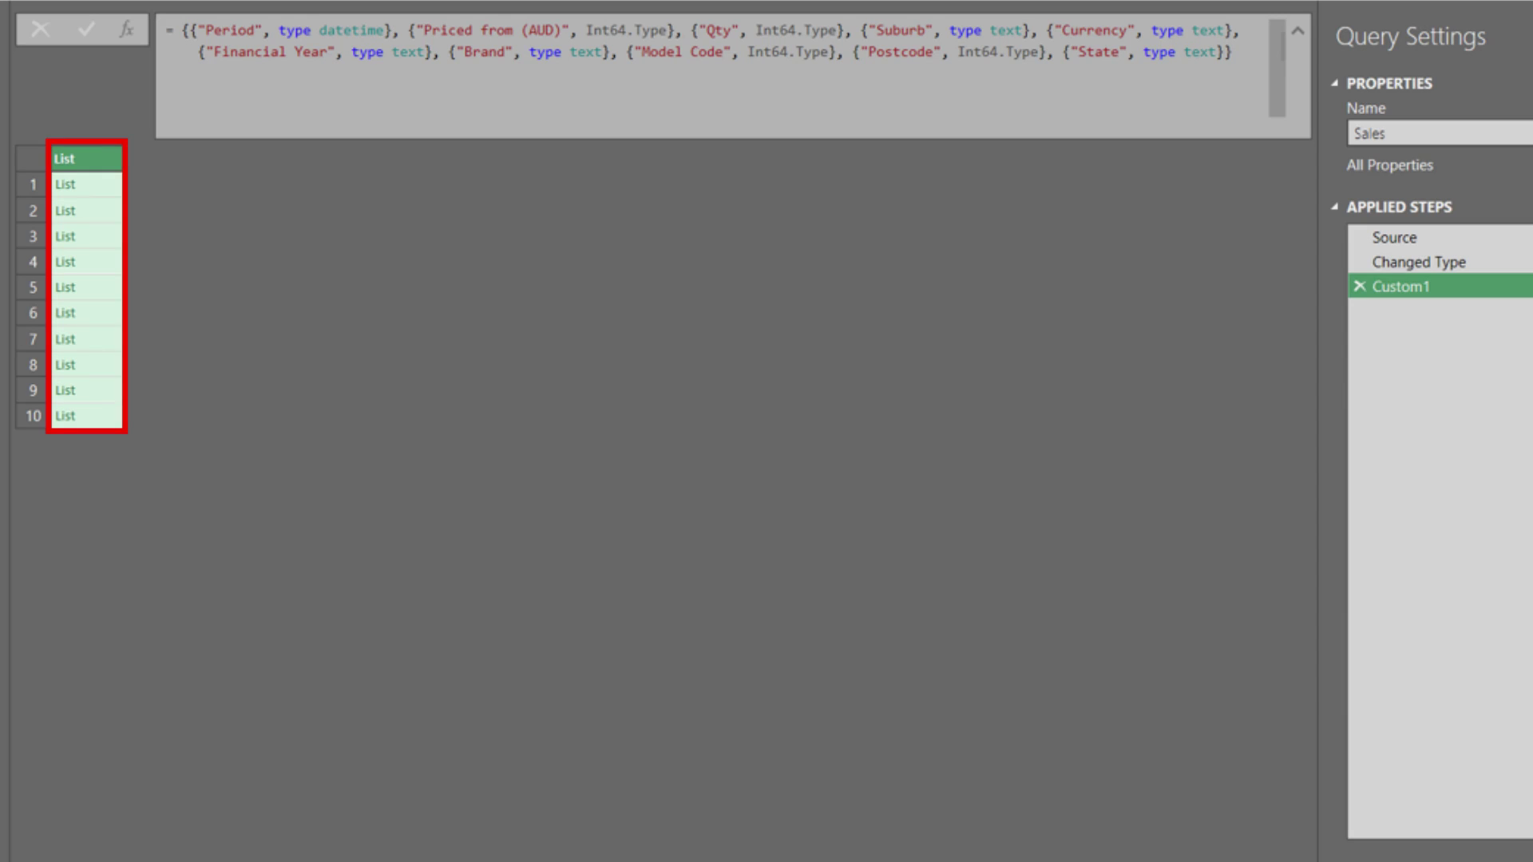
Drill into Custom1's first pair as Custom2, showing Period with datetime
click(104, 186)
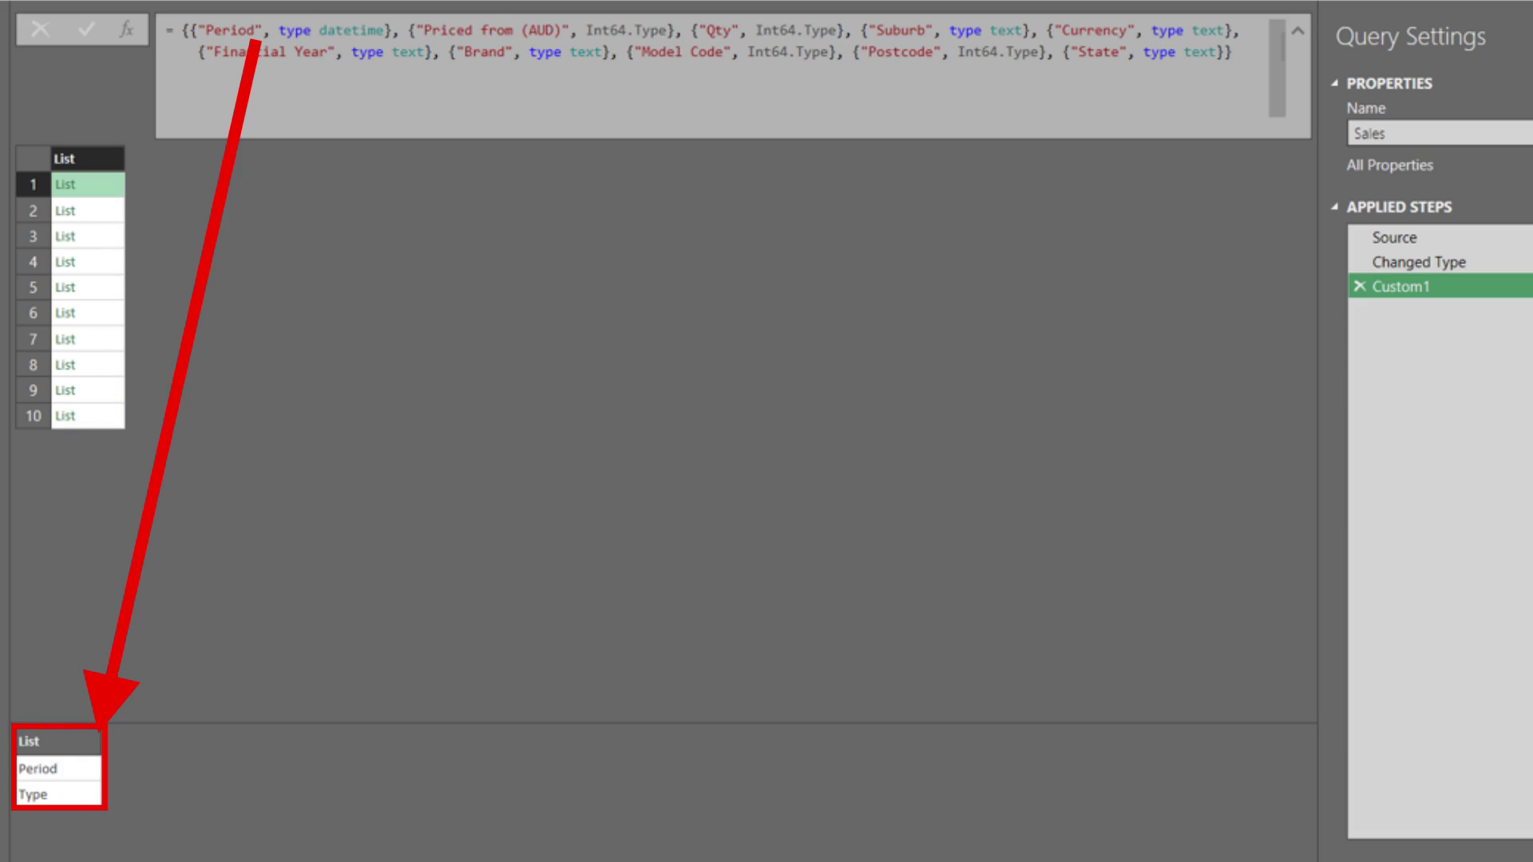
click(65, 184)
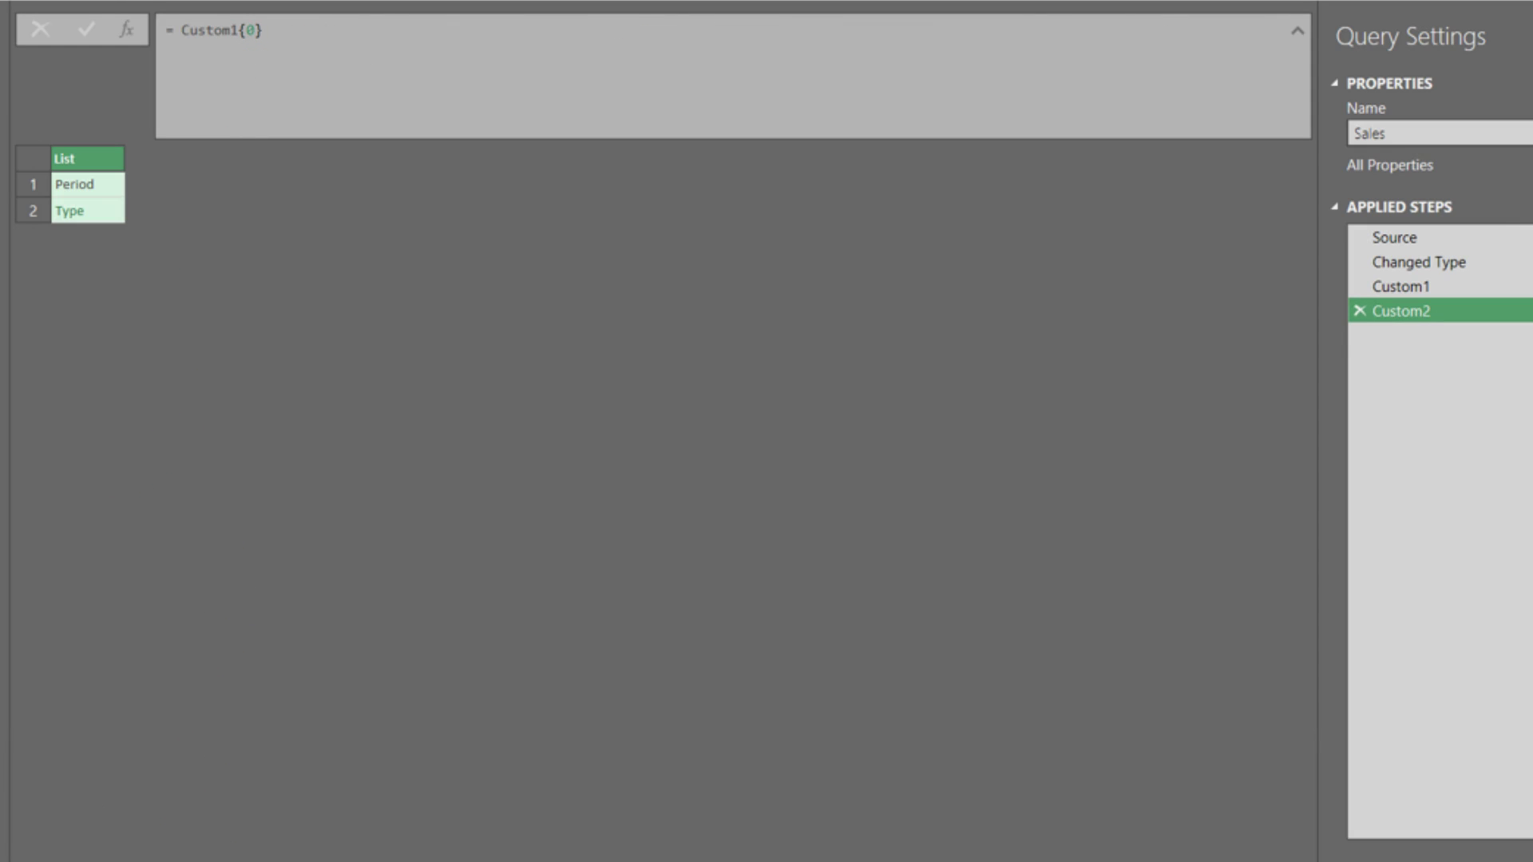
click(94, 212)
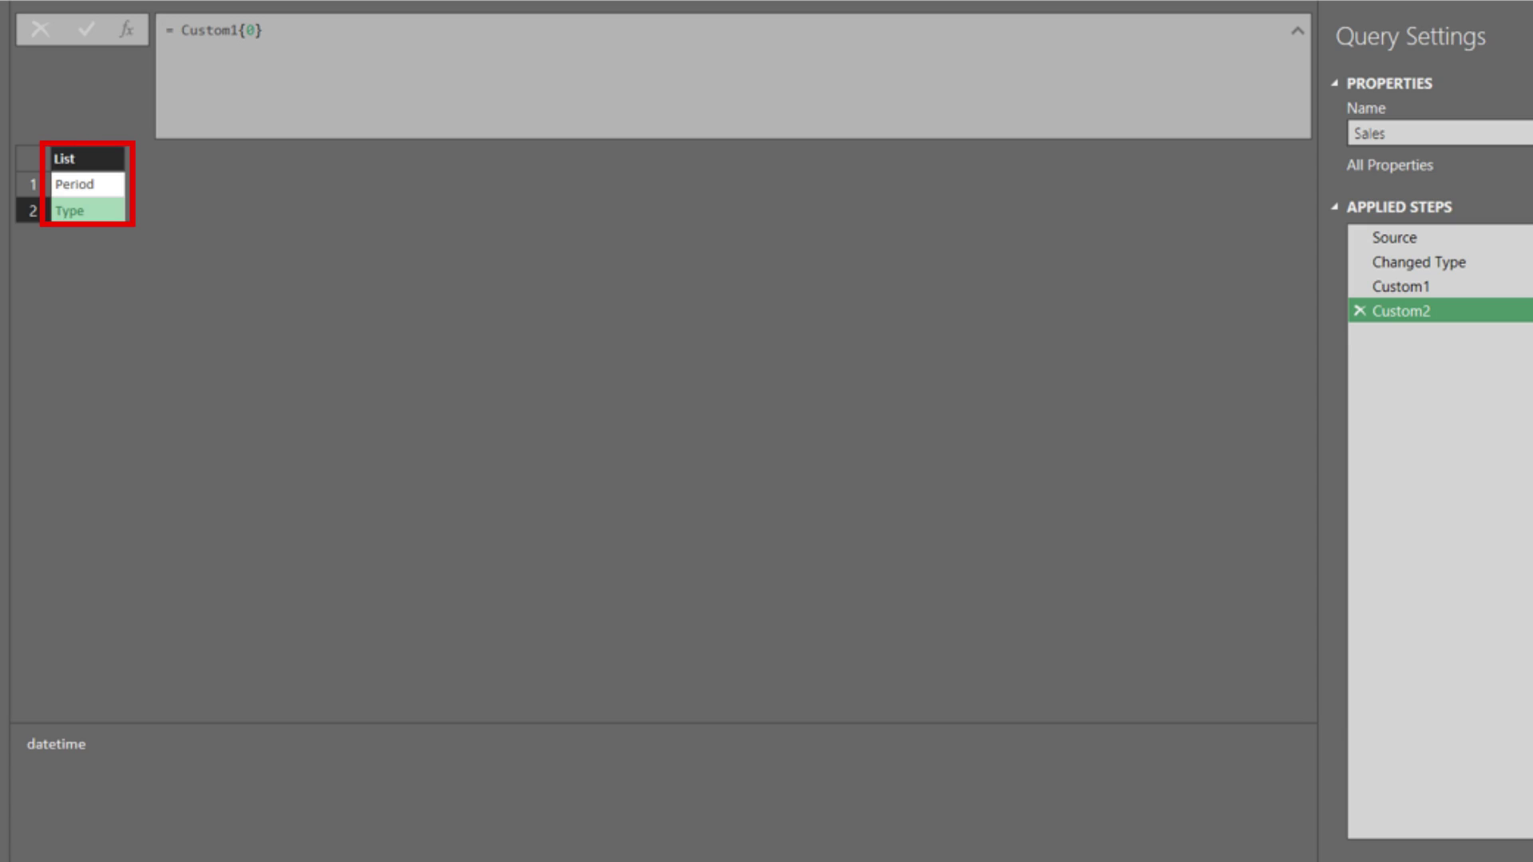
Rewrite Custom1 as Table.ToColumns(Table.FirstN(Table.DemoteHeaders(Source),2)), yielding 10 column lists
click(1401, 286)
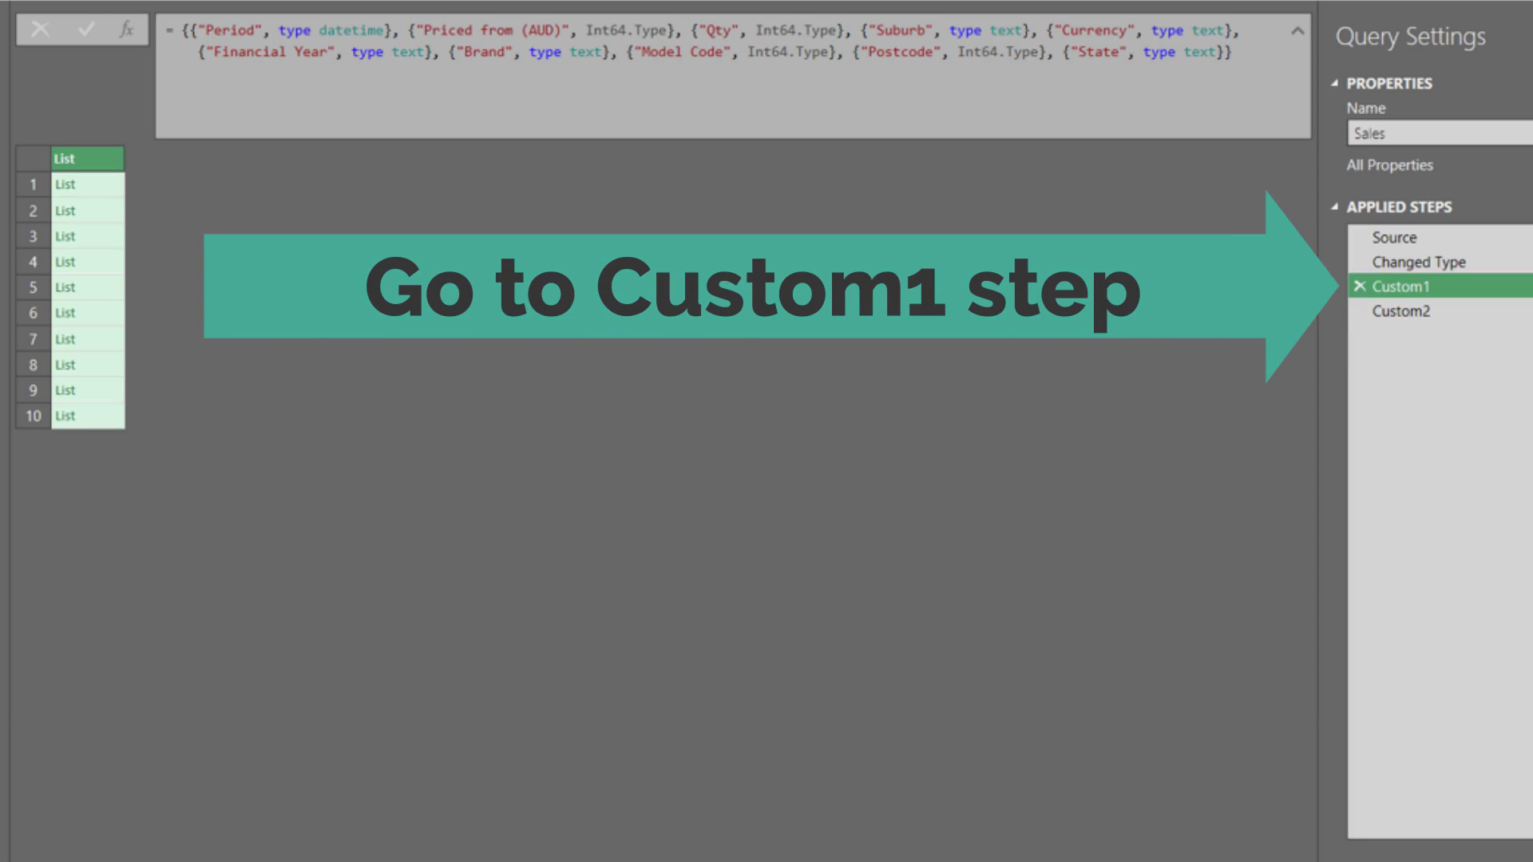
key(ctrl+a)
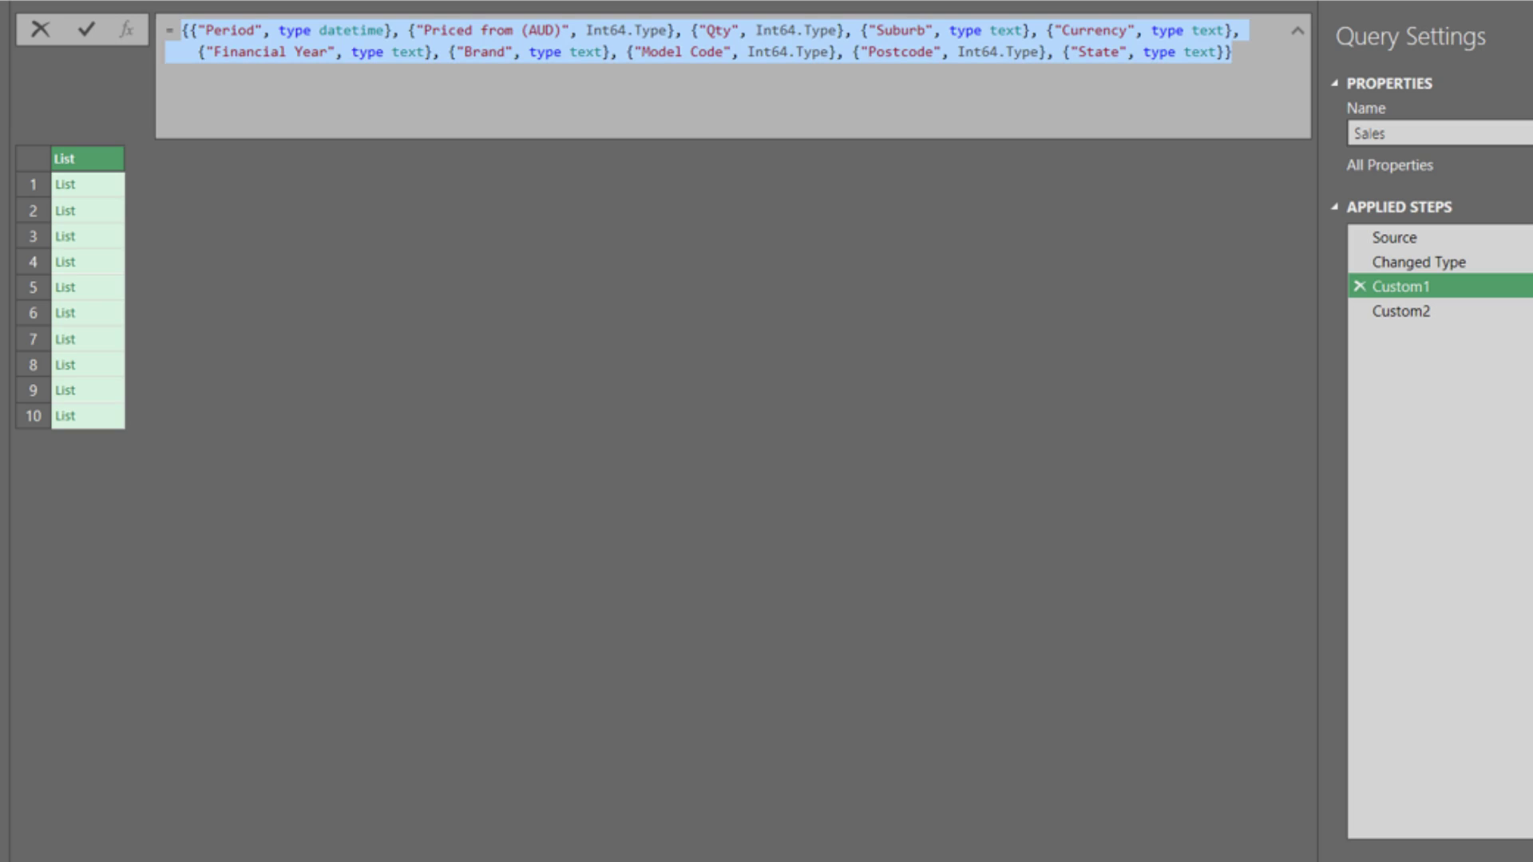
text(Source)
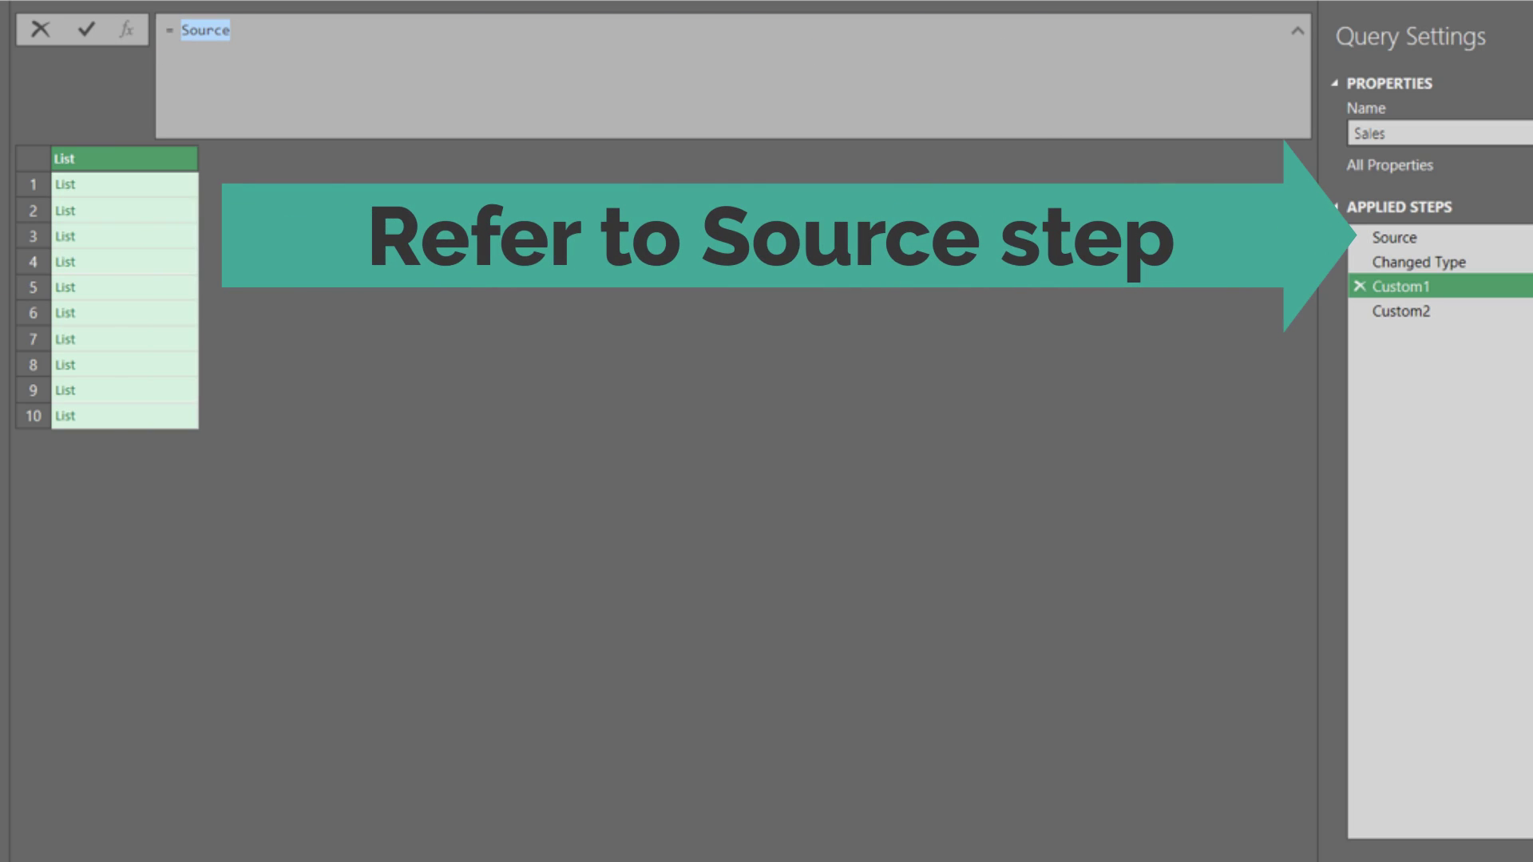
key(Return)
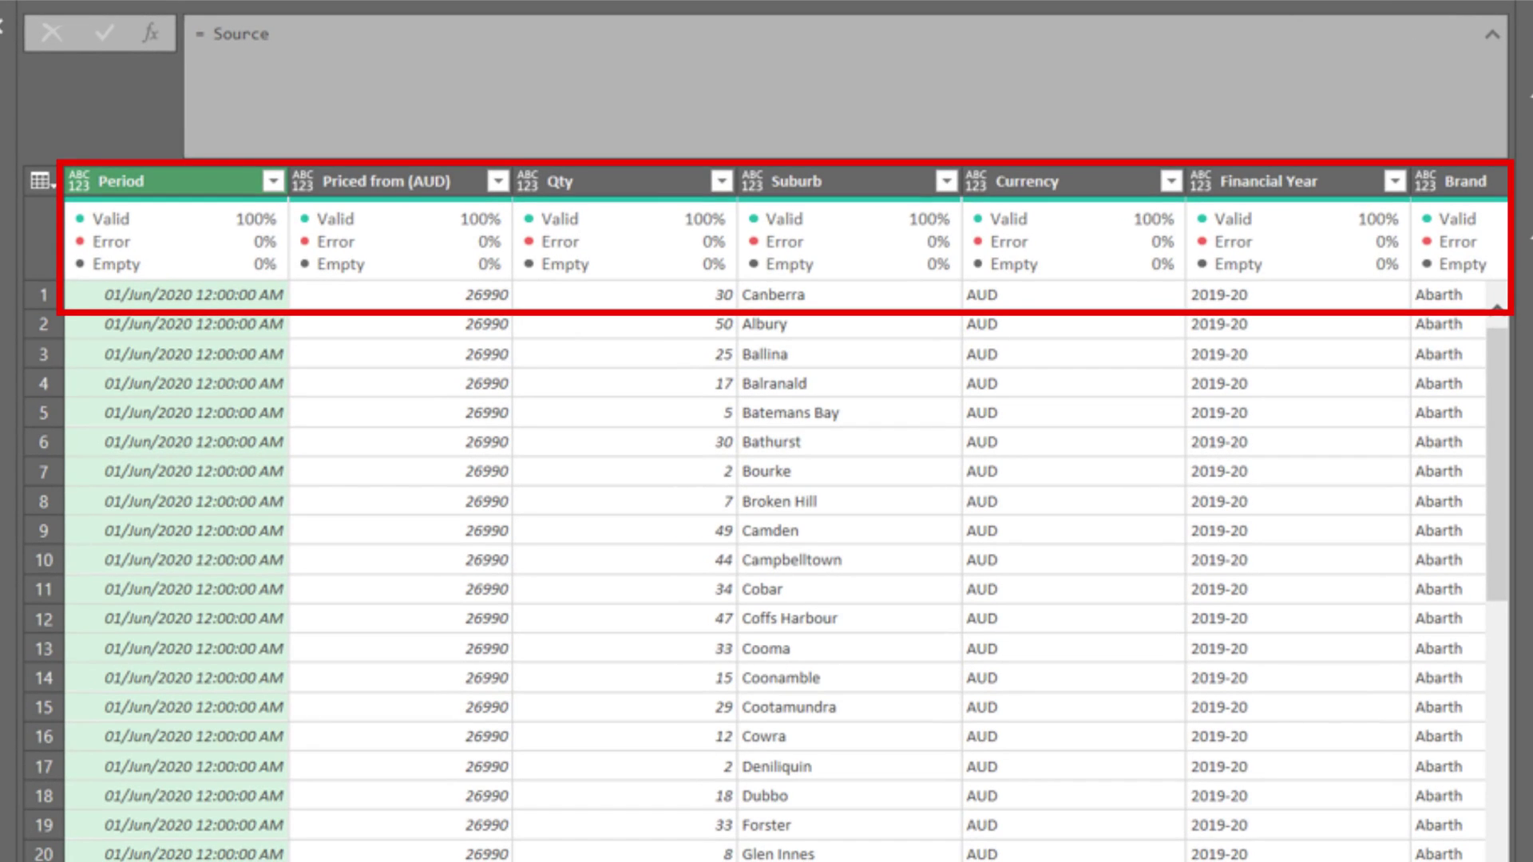
text(Table.DemoteHeaders(Source))
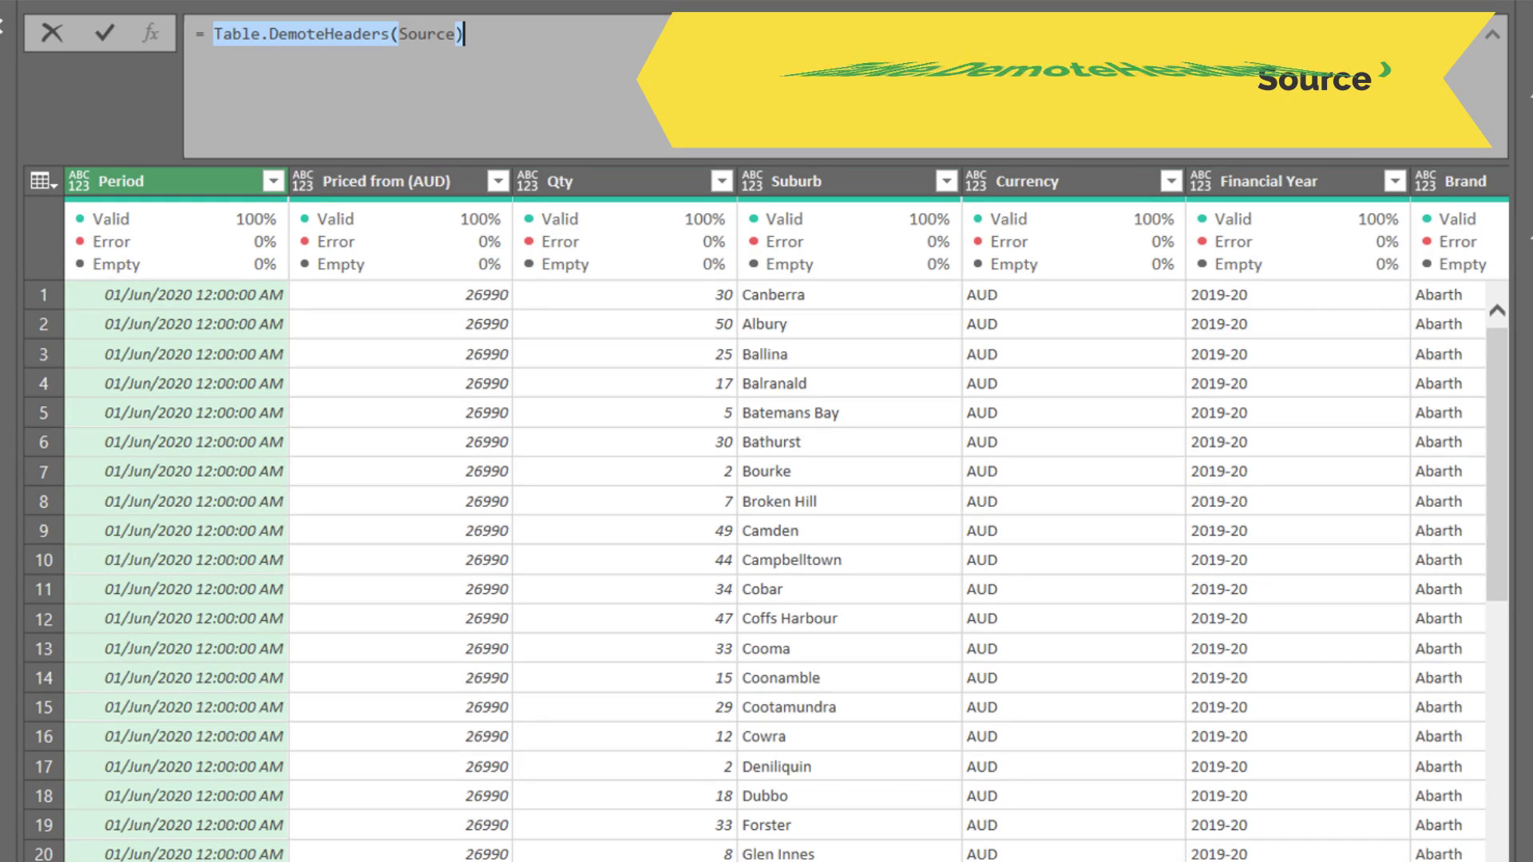
key(Return)
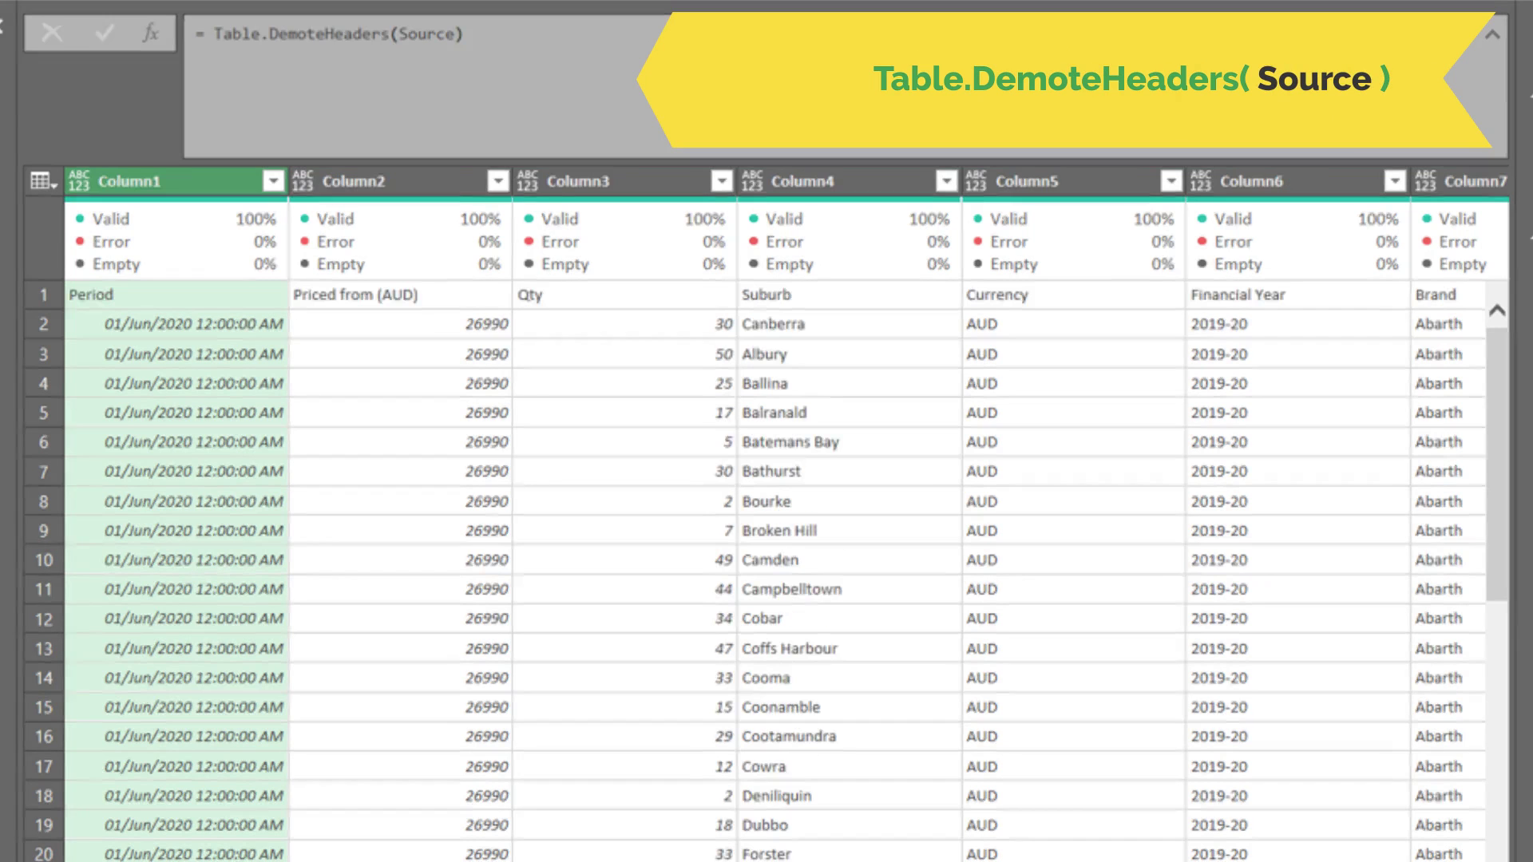
text(Table.FirstN(Table.DemoteHeaders(Source),2))
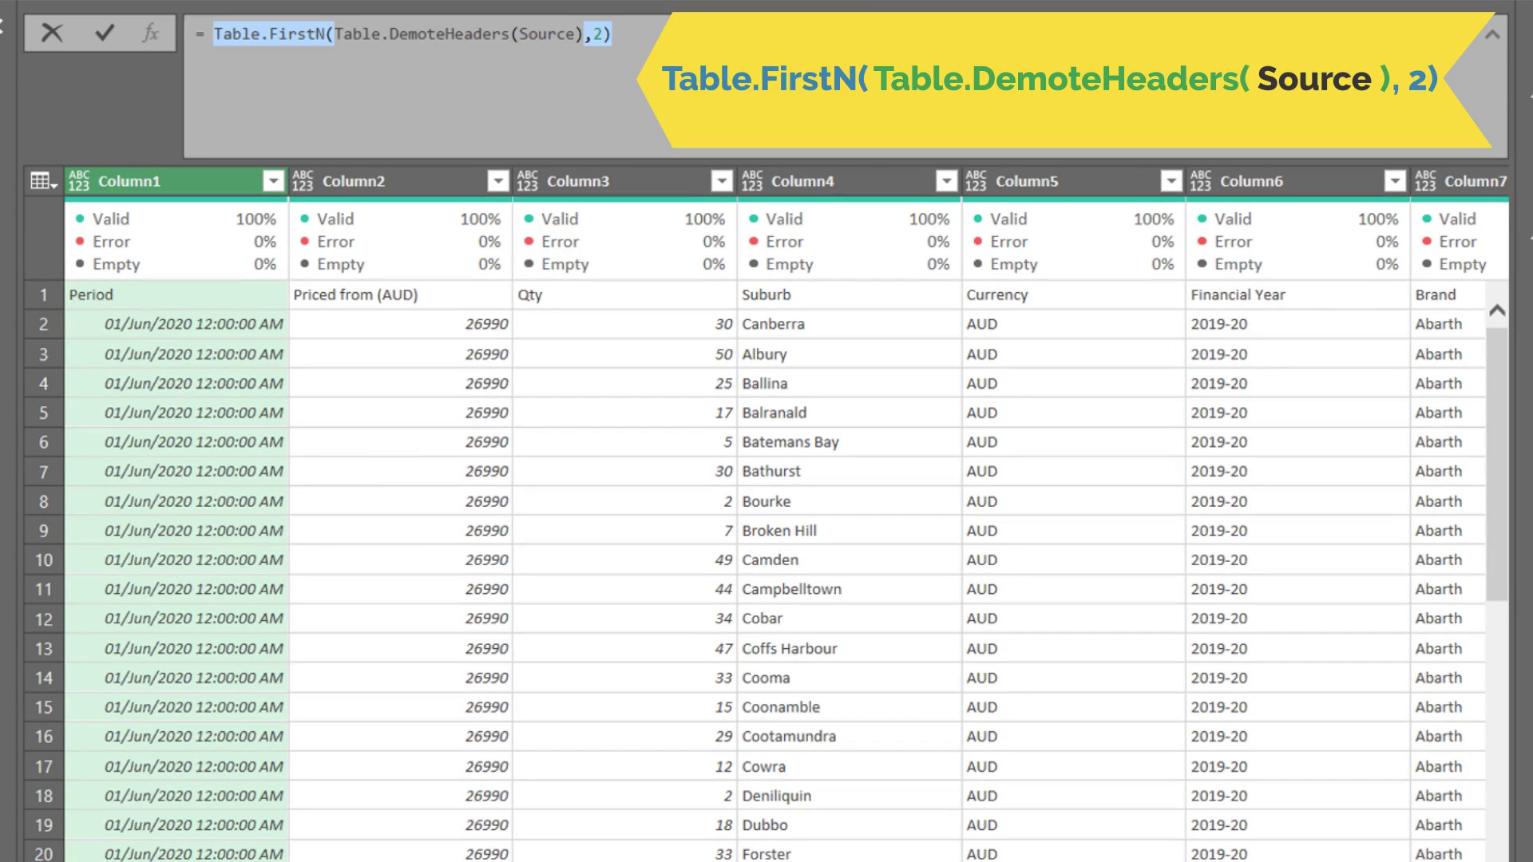
key(Return)
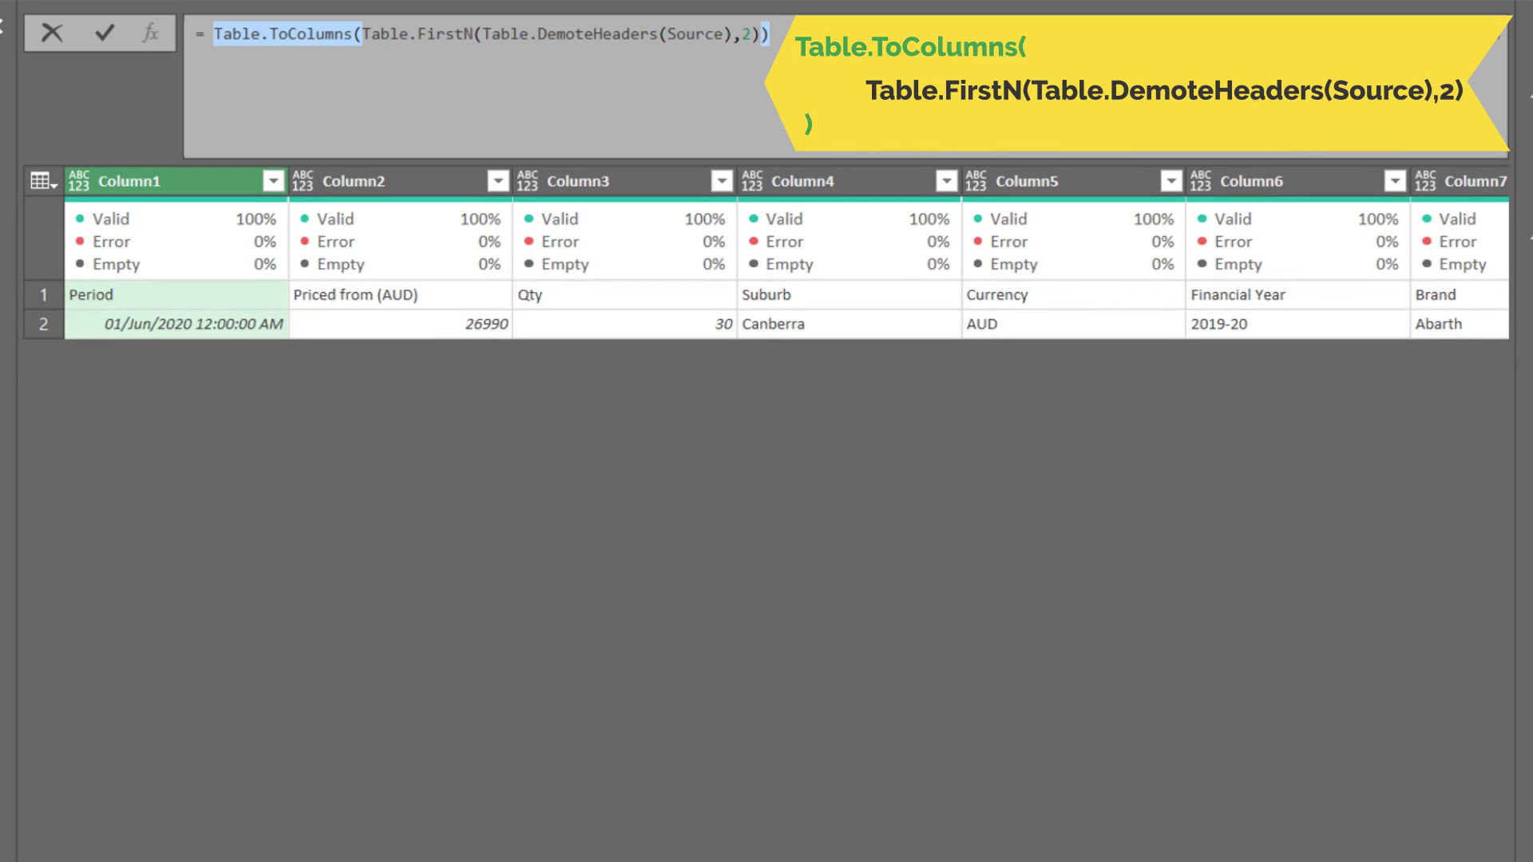
key(Return)
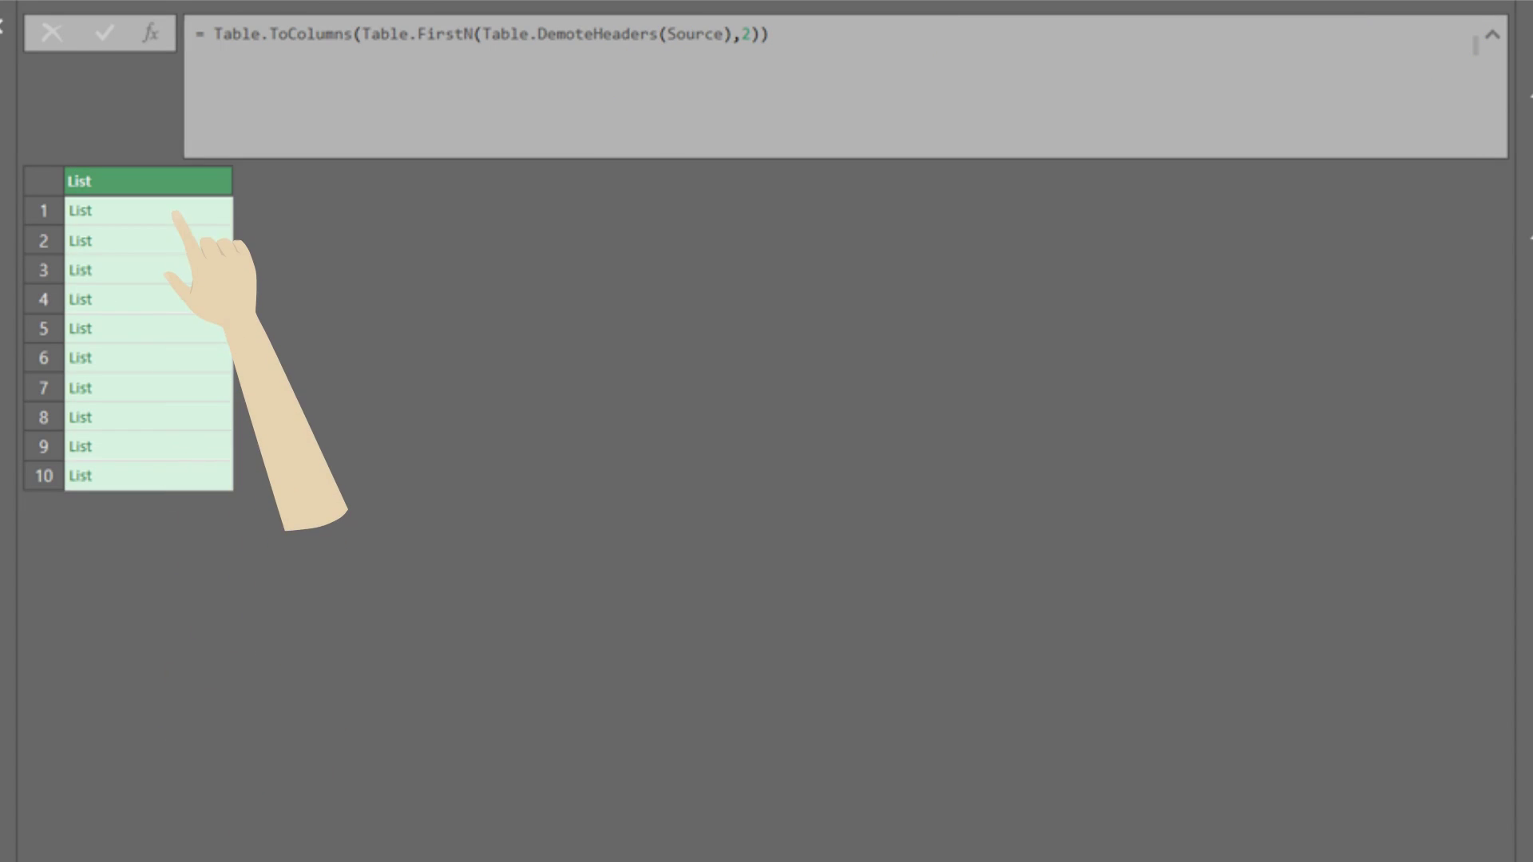
Wrap Custom1 in List.Transform pairing each column name with Value.Type(List.Last(_)), checking Custom2
click(176, 211)
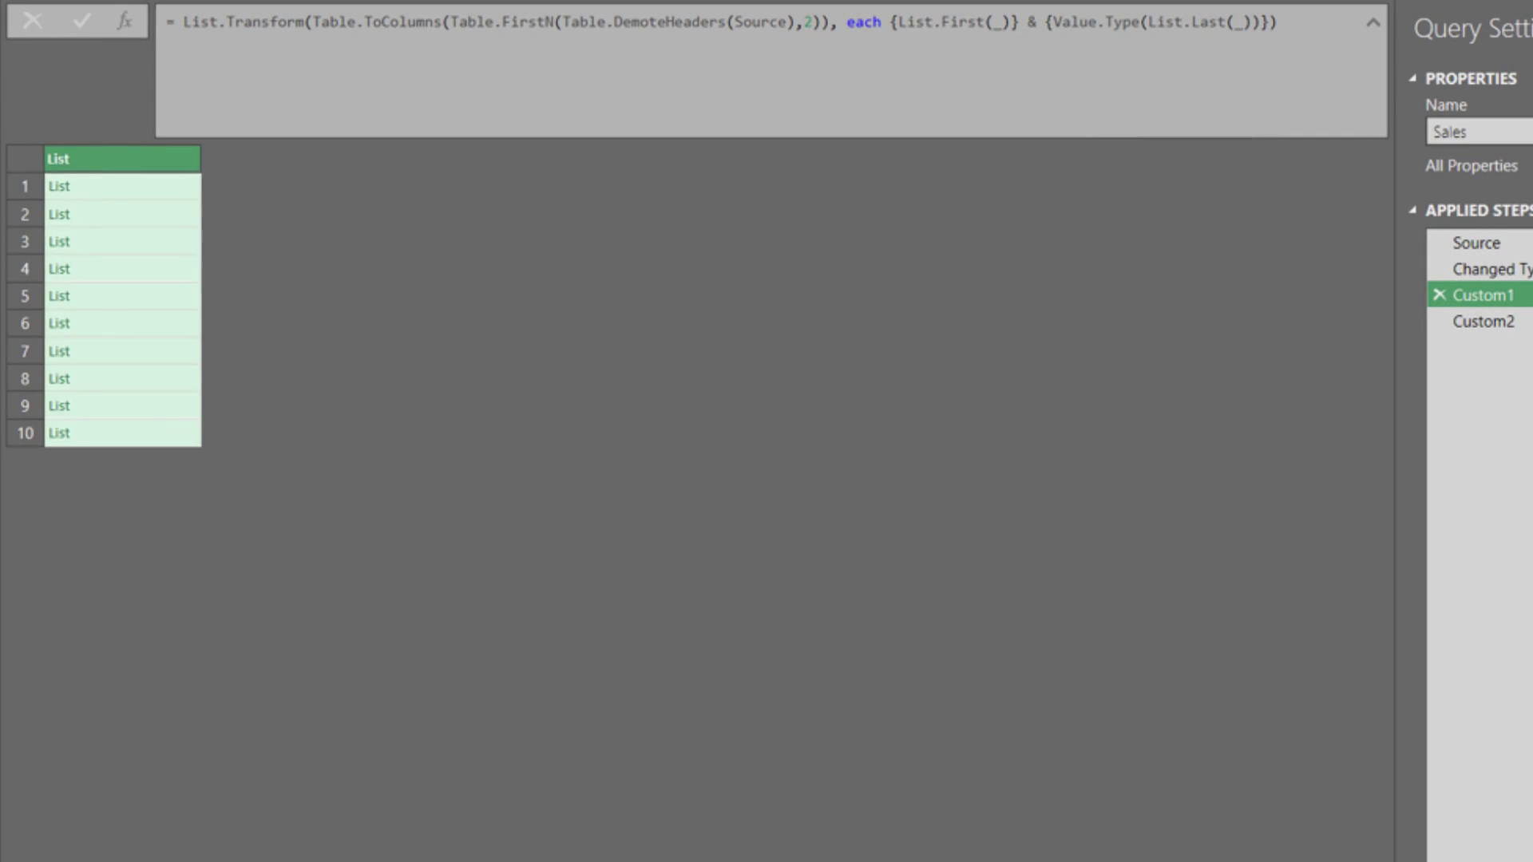
click(120, 186)
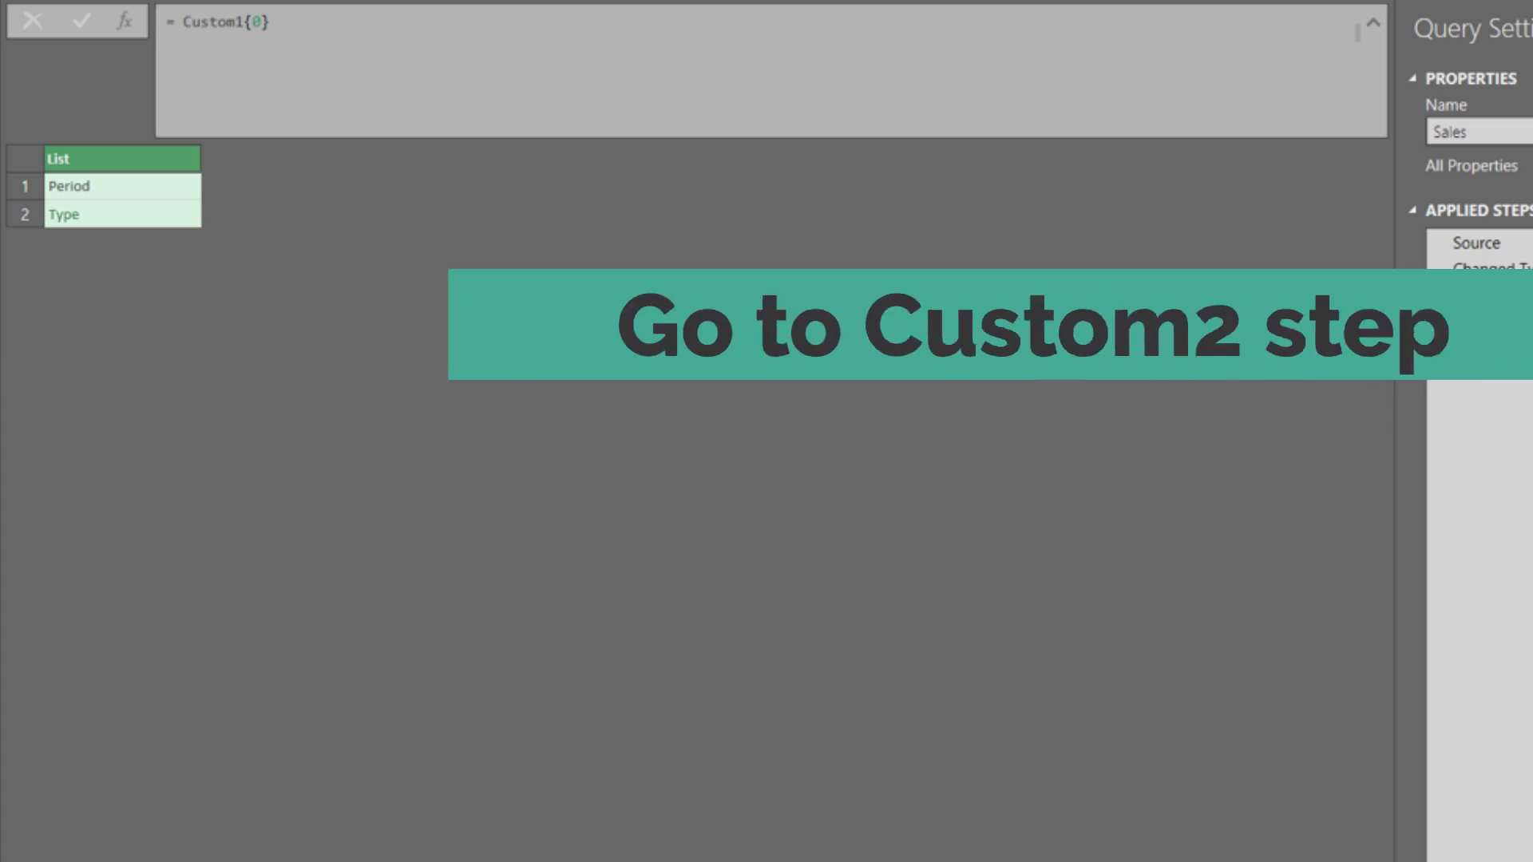
Adjust Custom1 so datetime values map to type date via Value.Is, making Period date
click(119, 214)
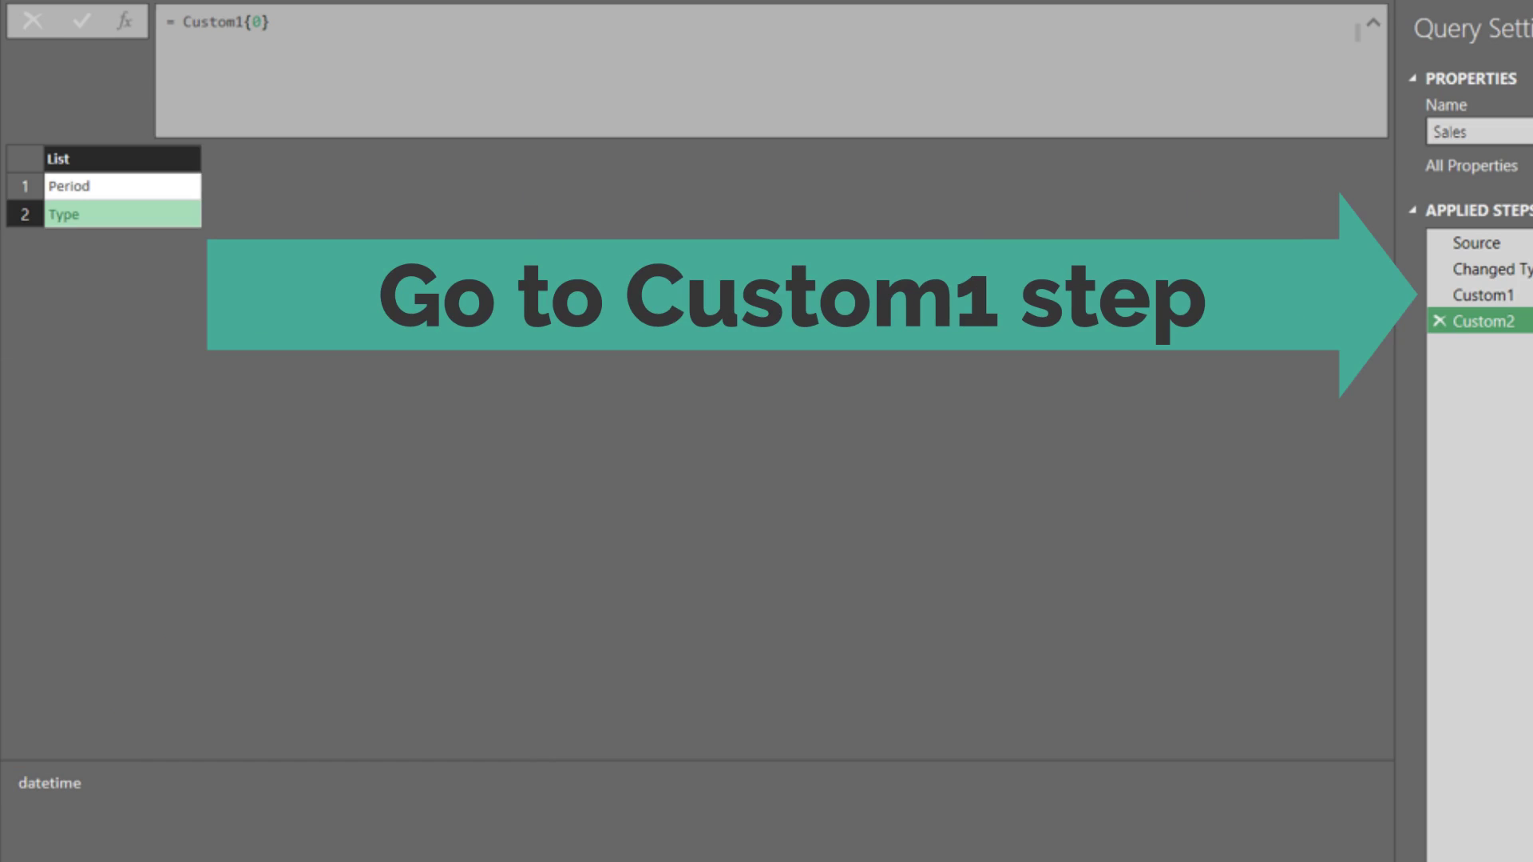
click(1482, 295)
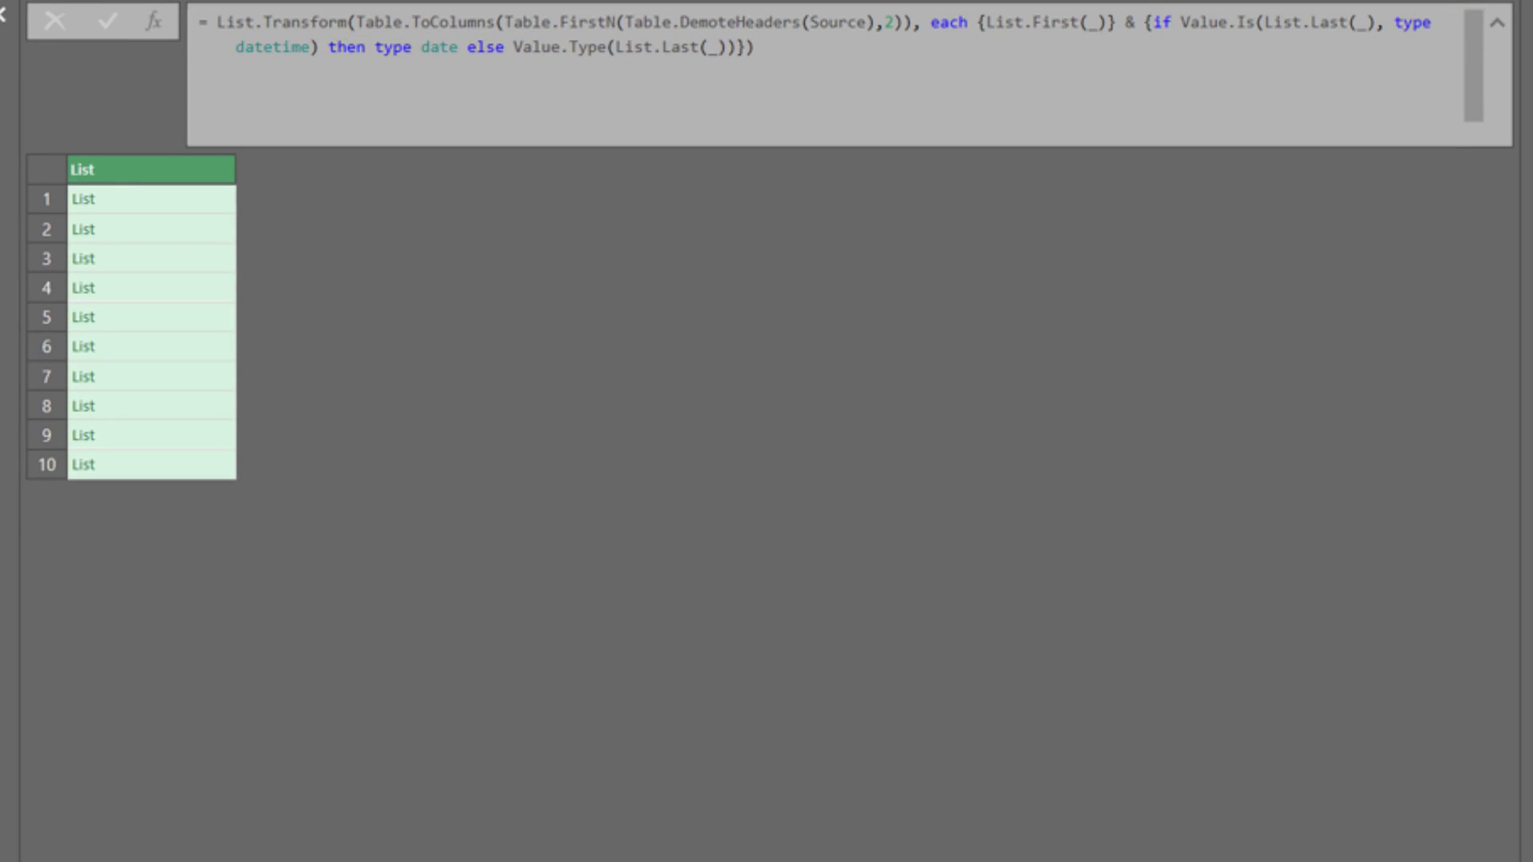
click(151, 229)
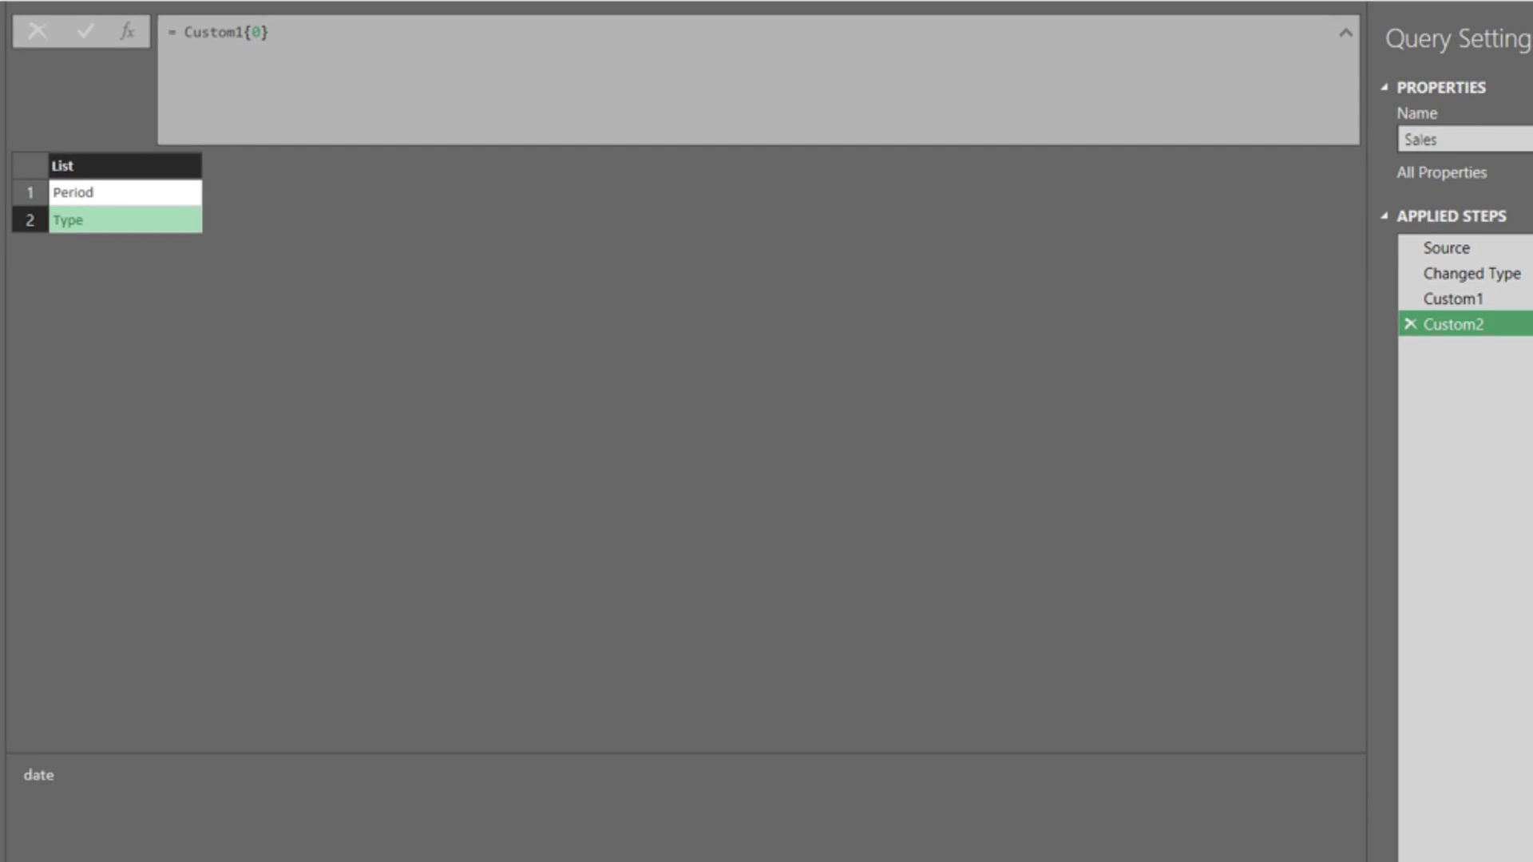
Paste Custom1's List.Transform formula over the Changed Type step's hard-coded type list
click(1453, 298)
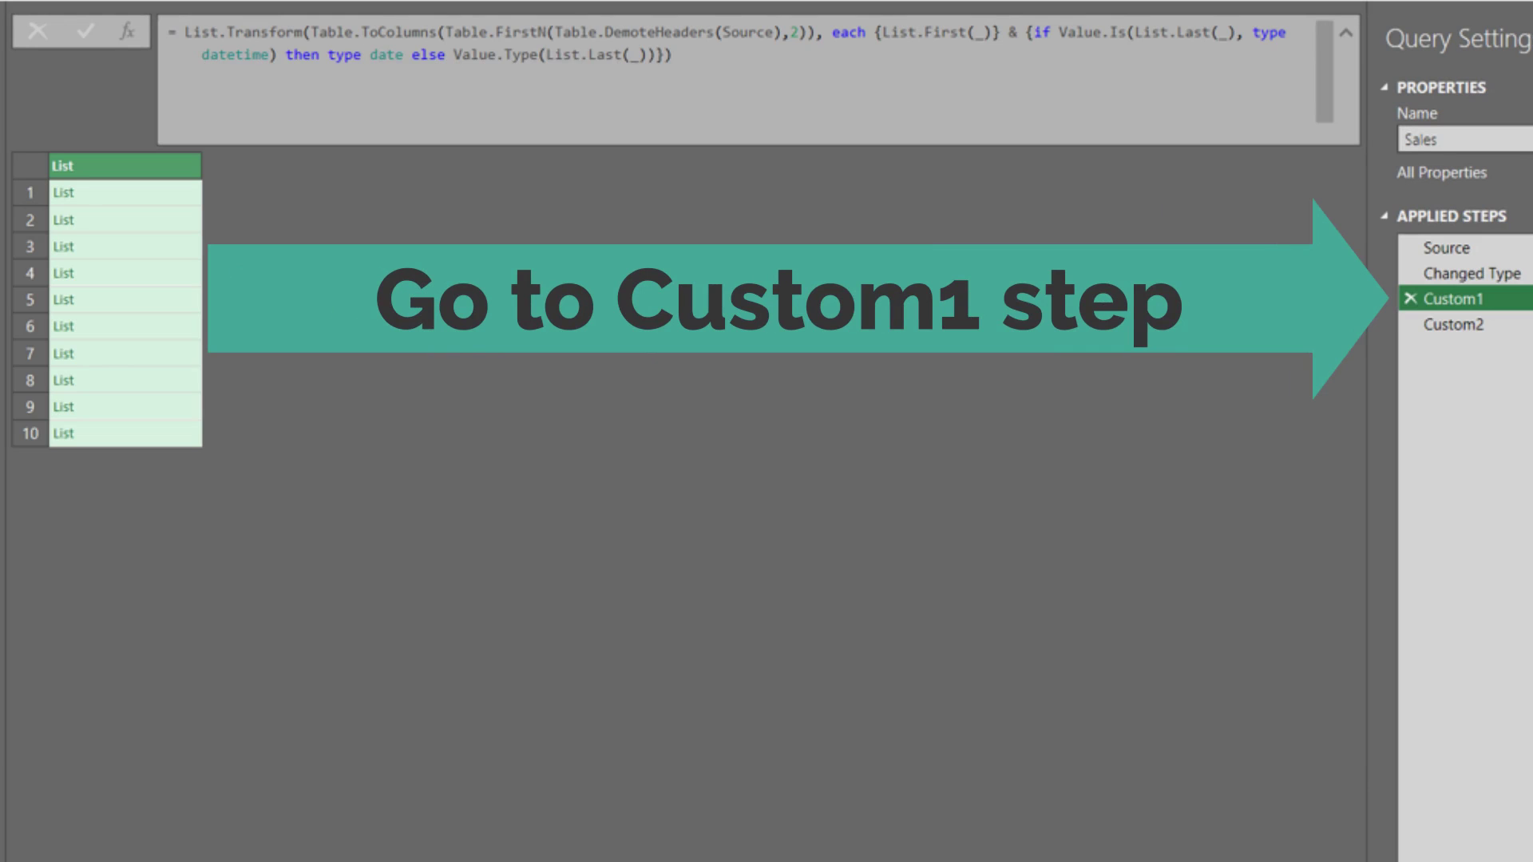
key(ctrl+a)
key(ctrl+c)
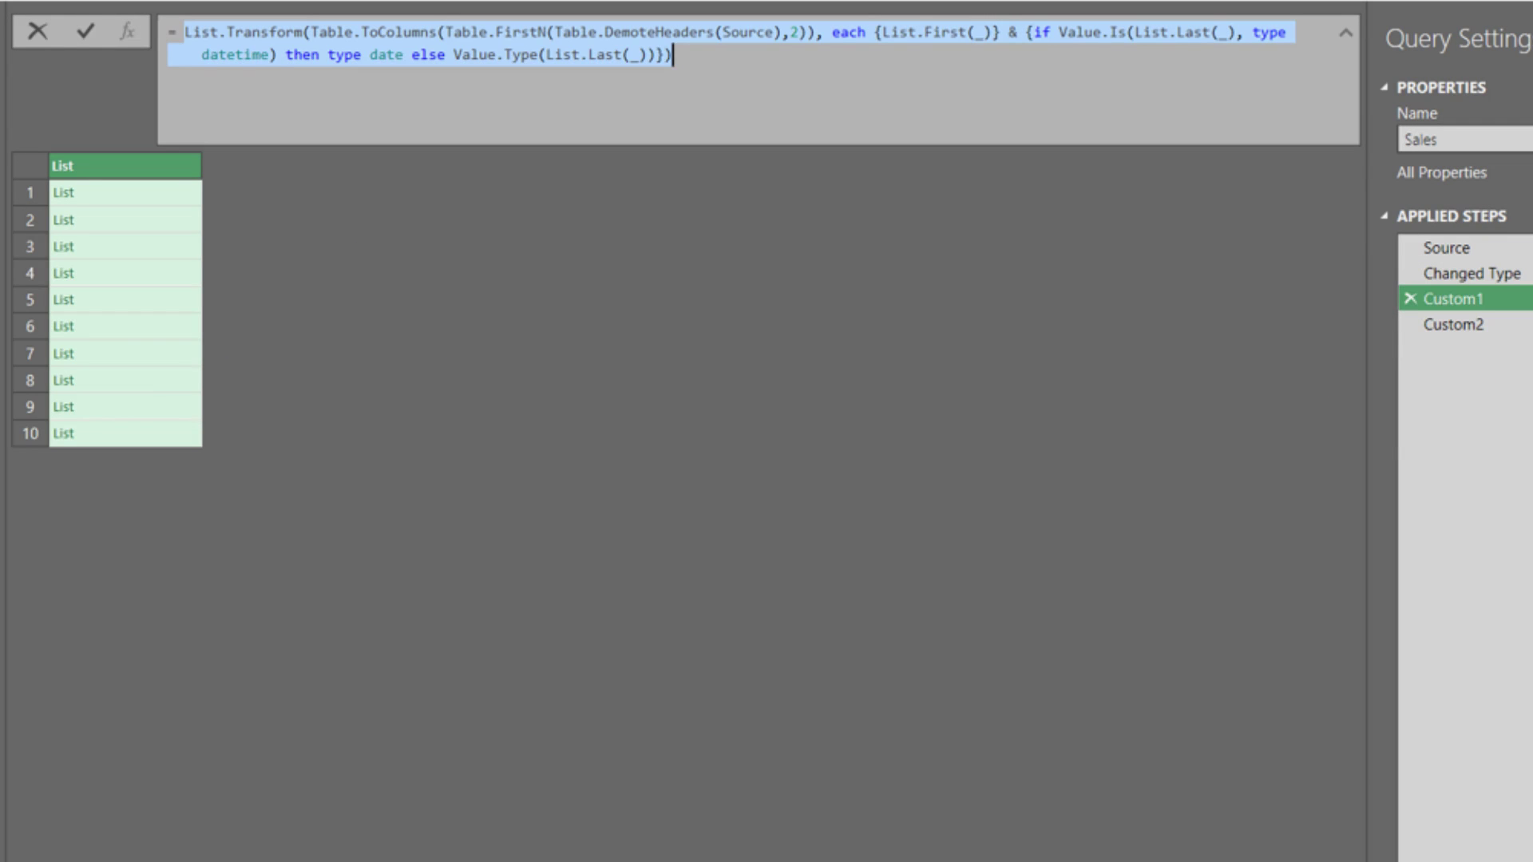
click(1471, 273)
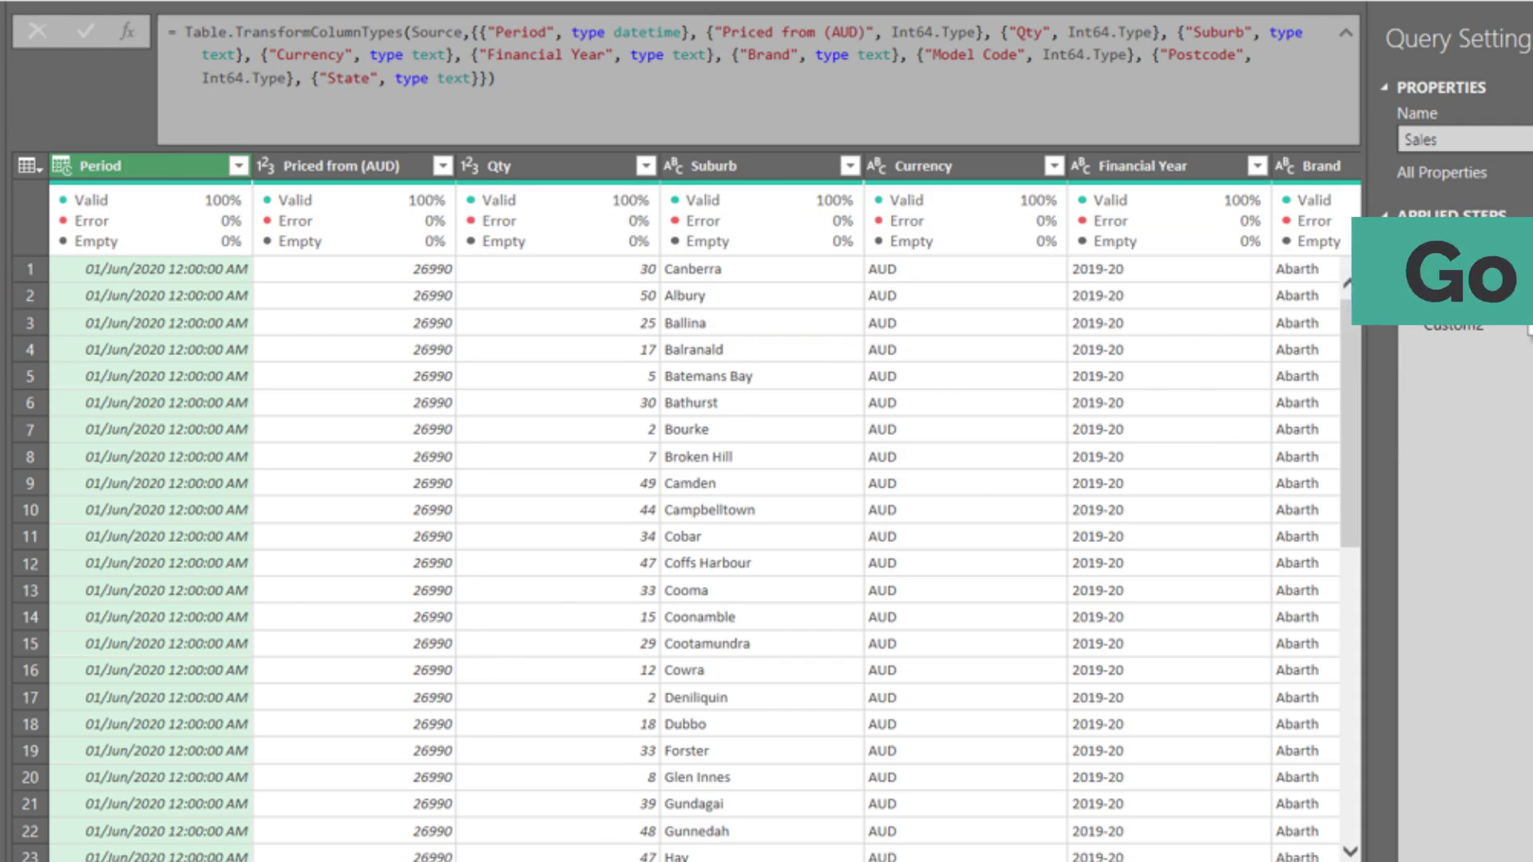
drag(471, 32, 488, 78)
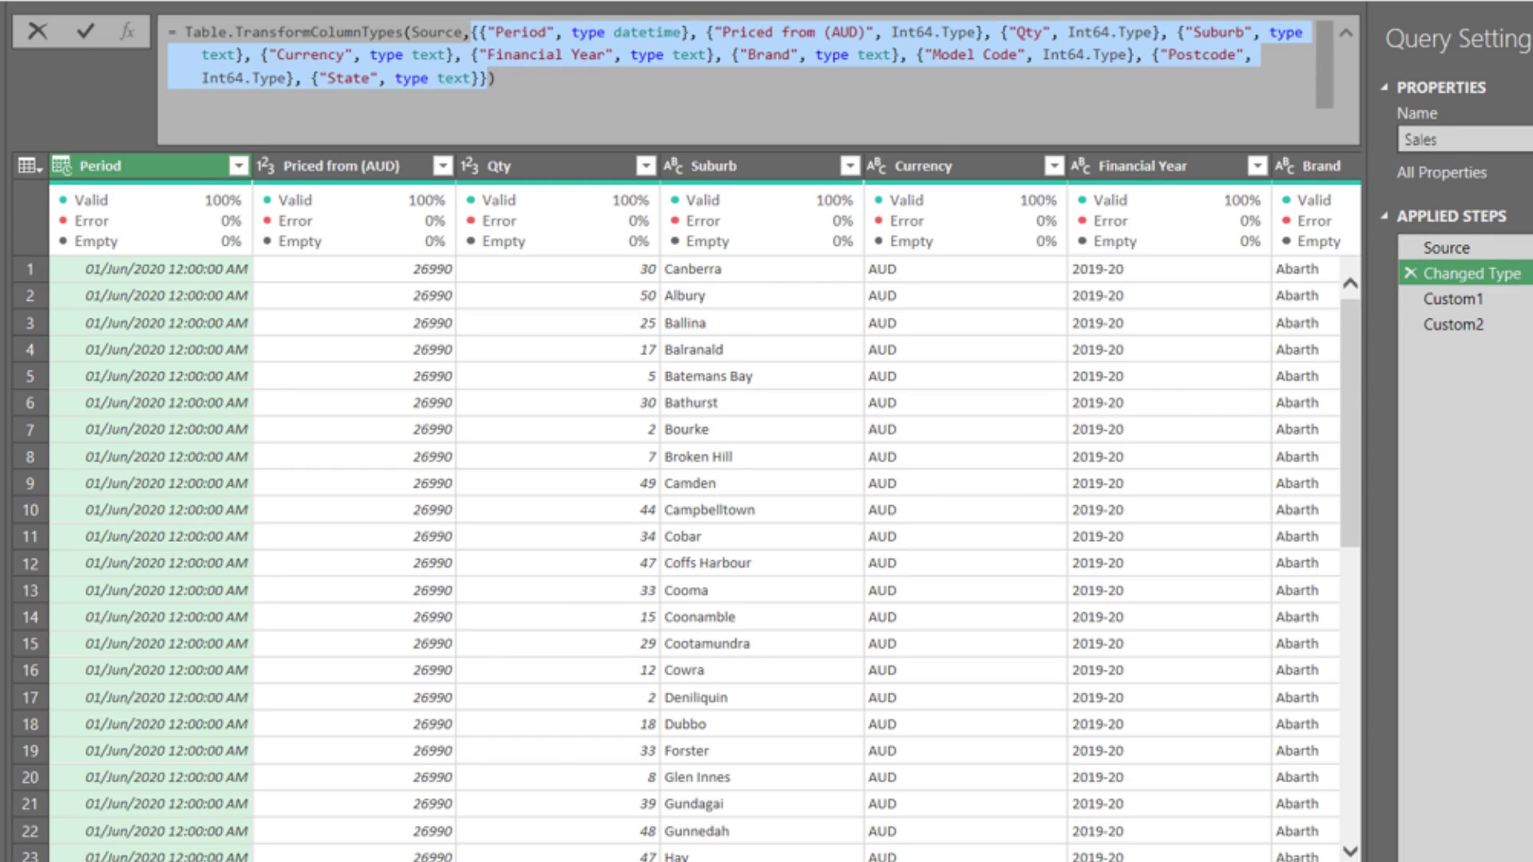
key(ctrl+v)
key(Return)
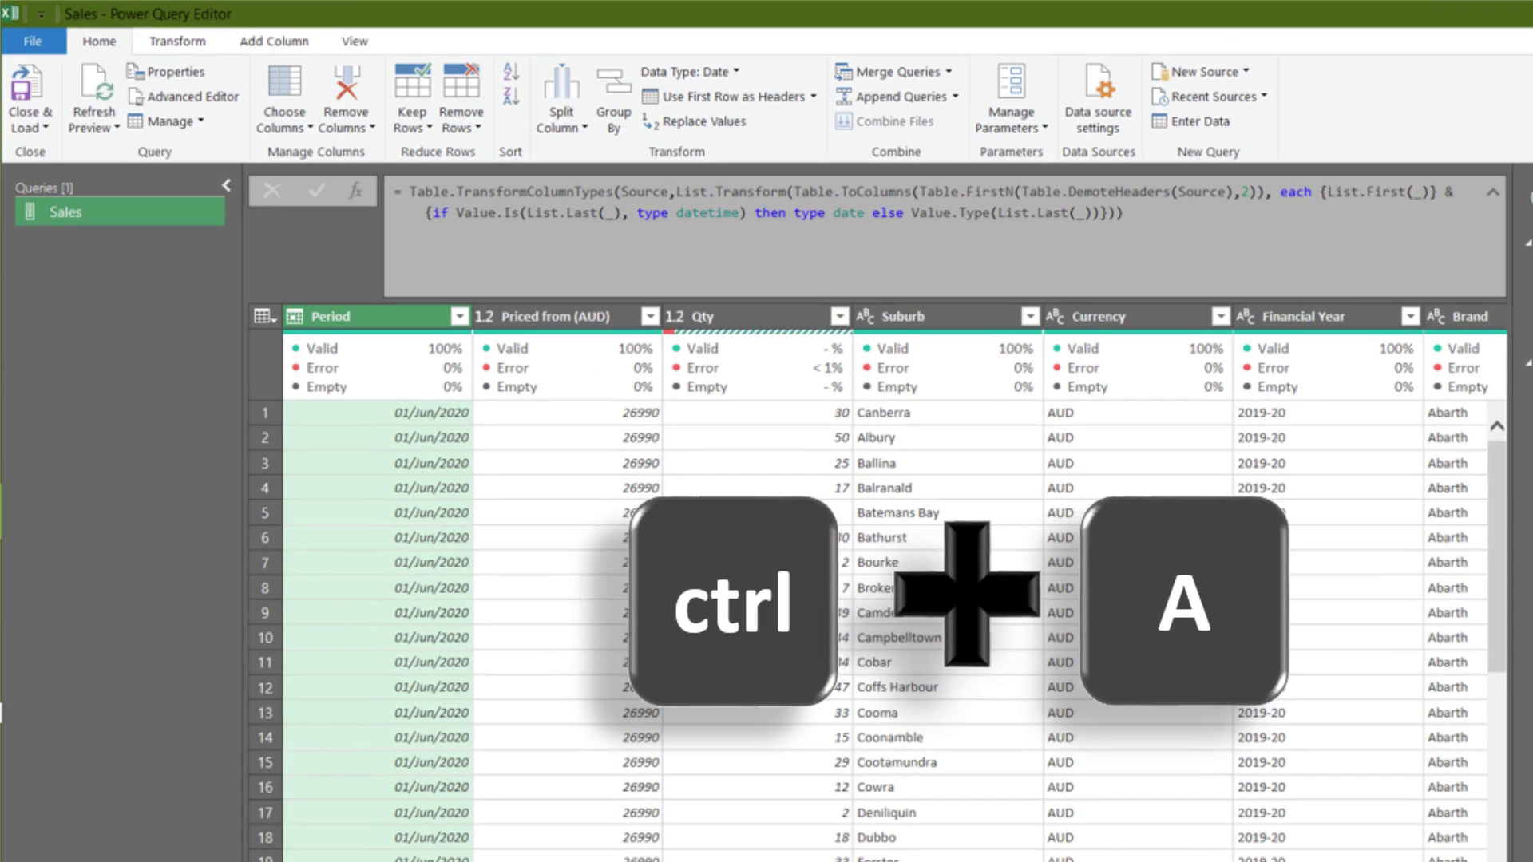
key(ctrl+a)
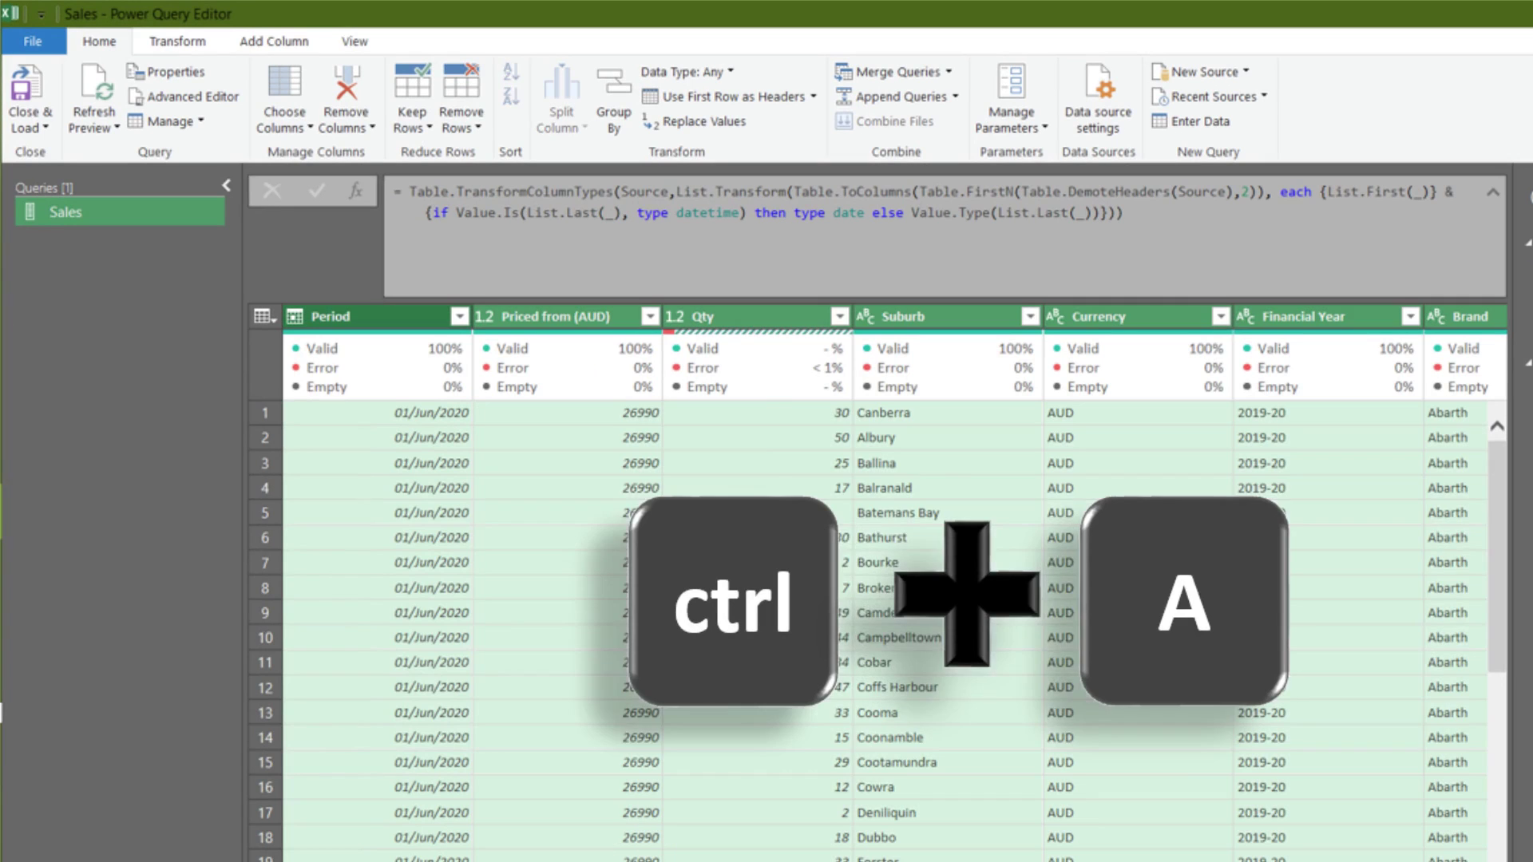
click(178, 41)
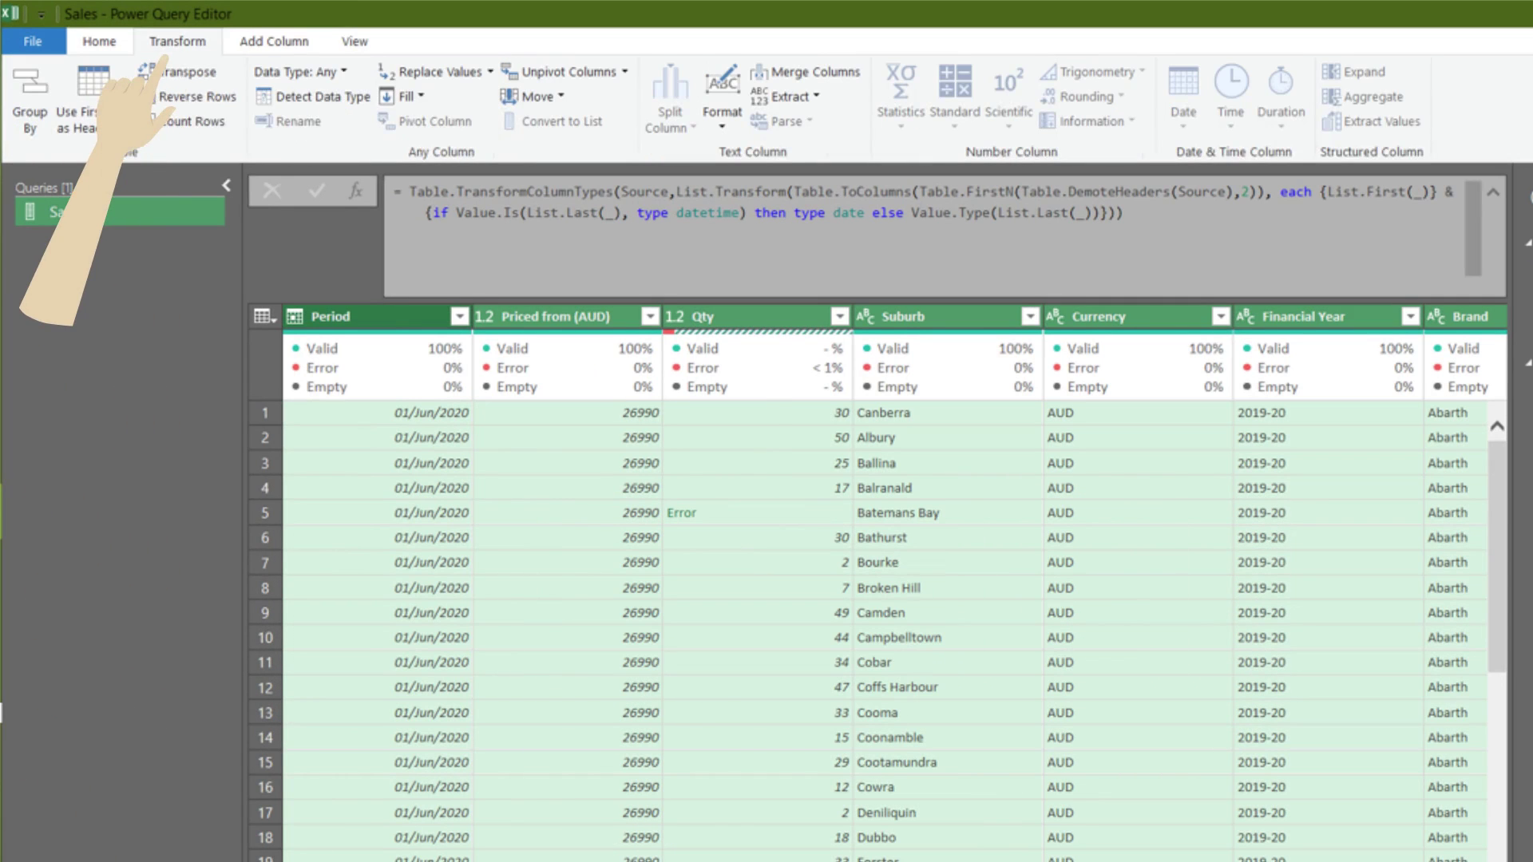
click(490, 71)
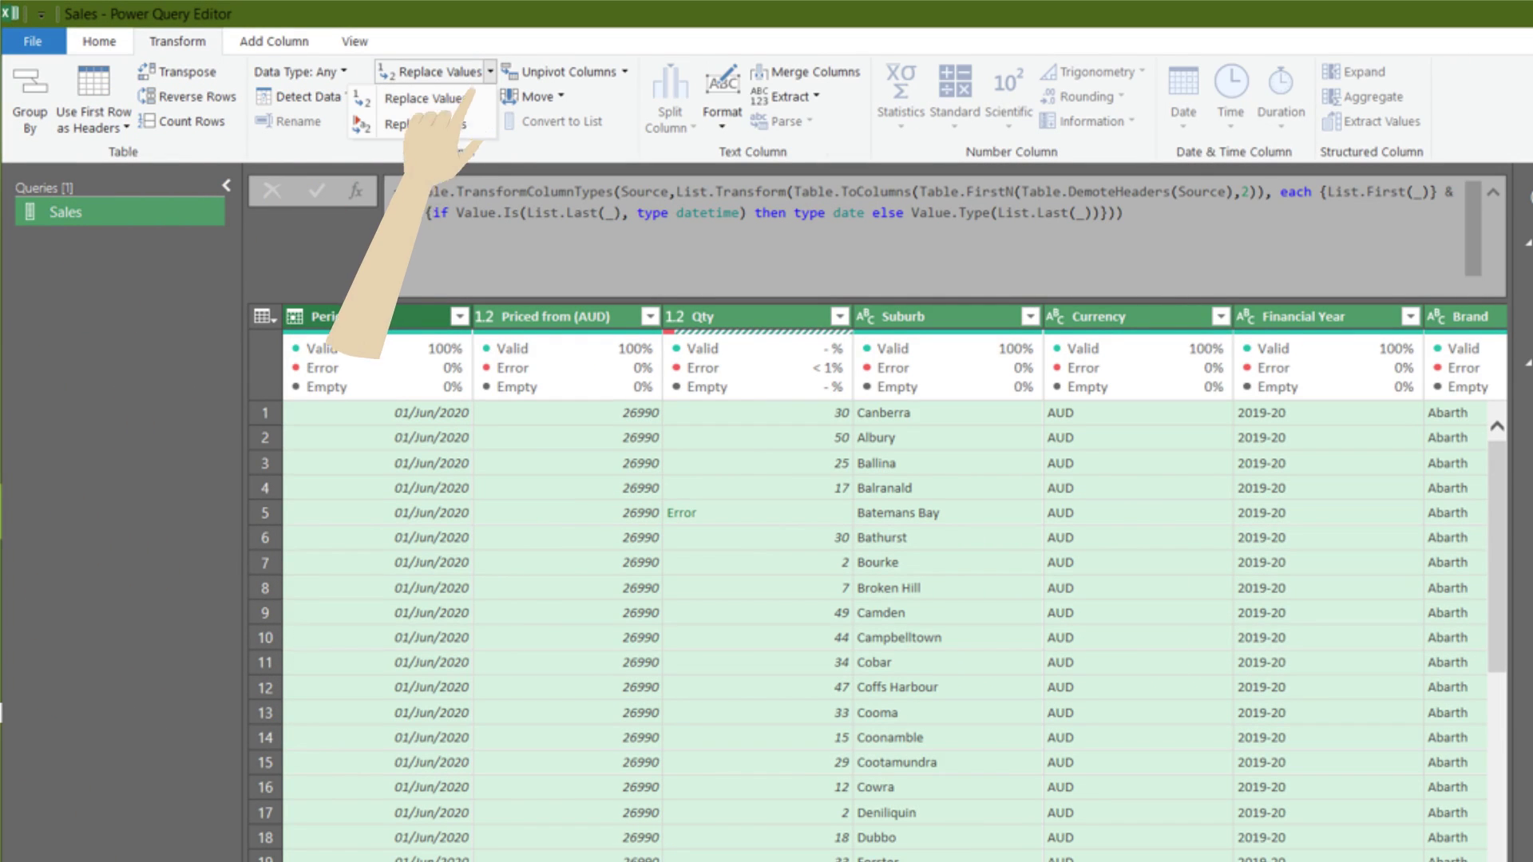
click(471, 124)
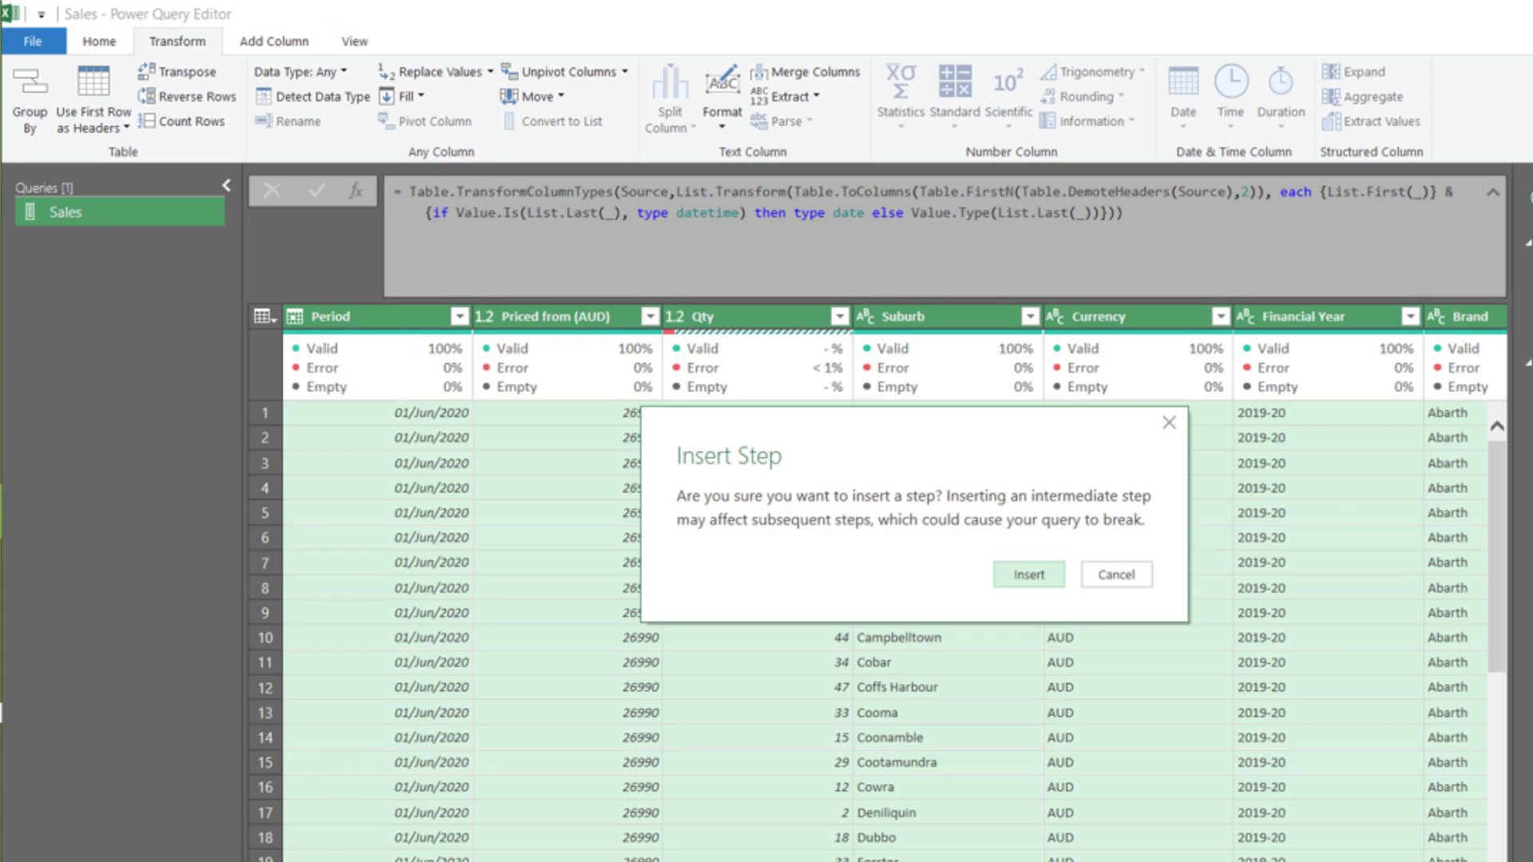
key(Return)
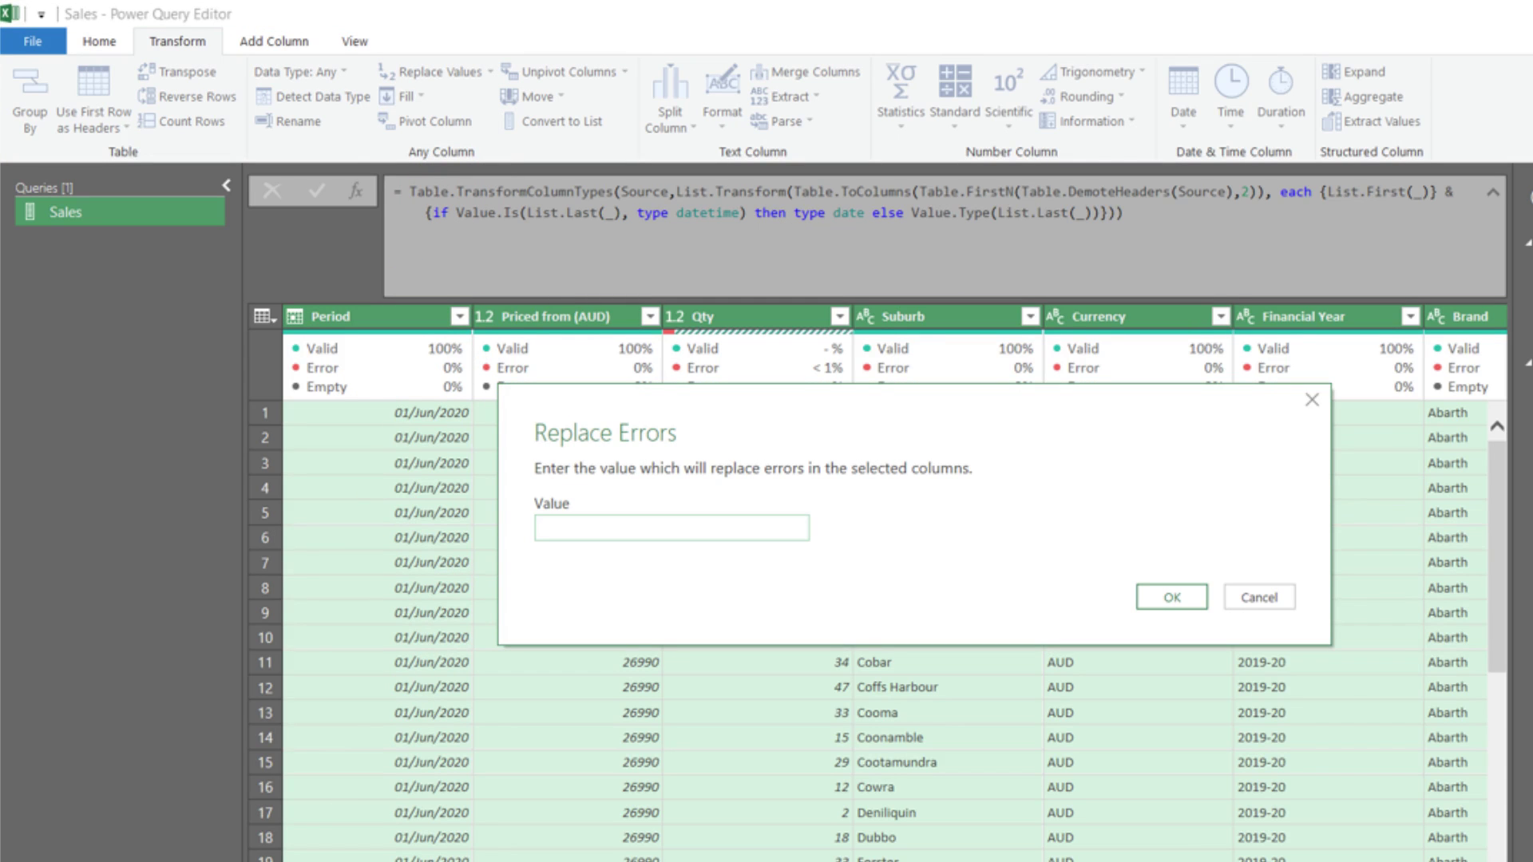
text(9999999999)
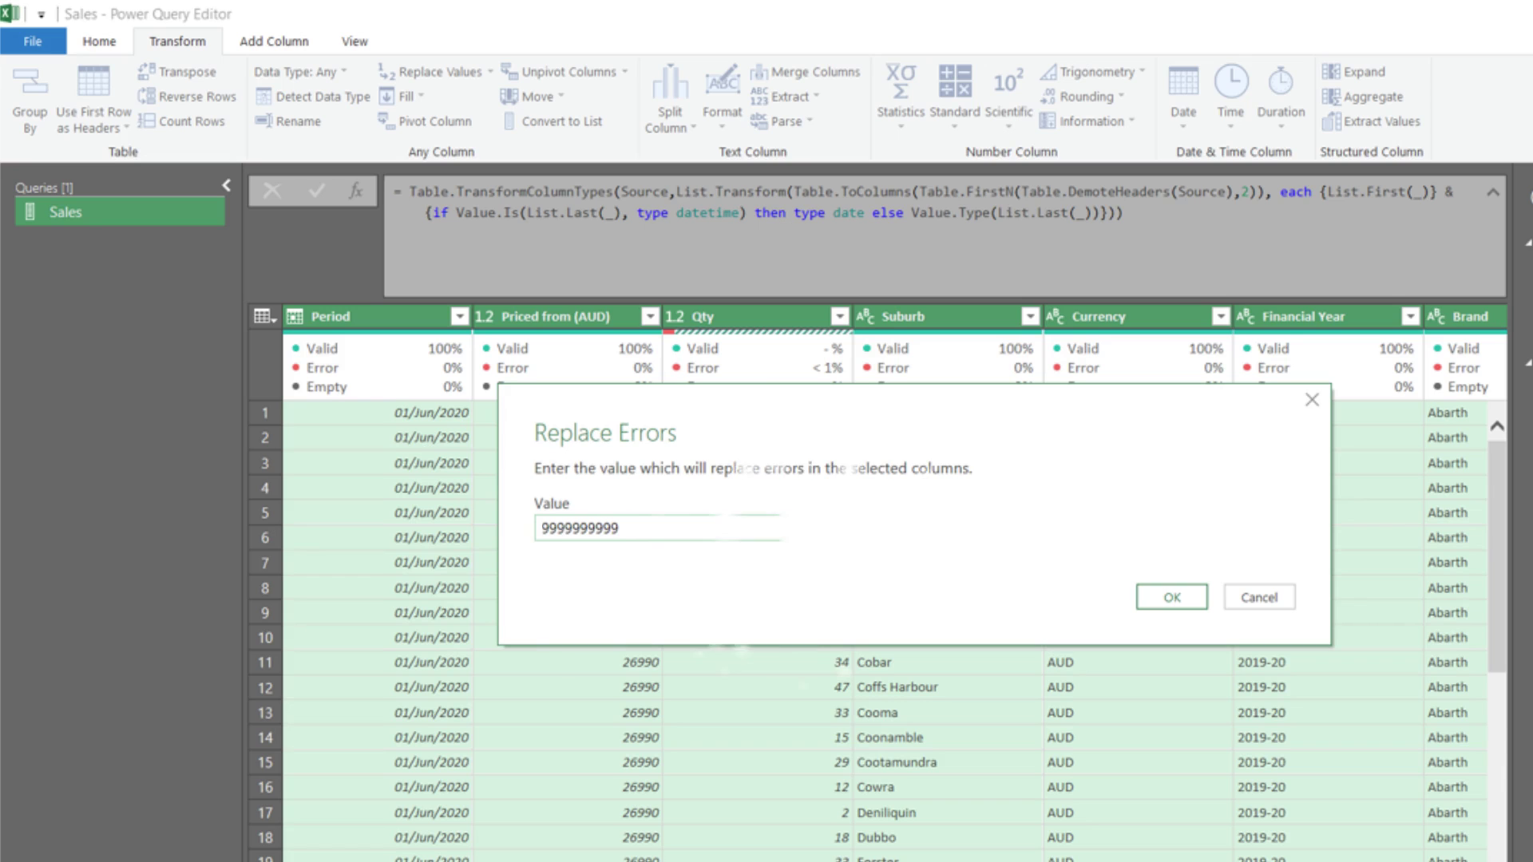
key(Return)
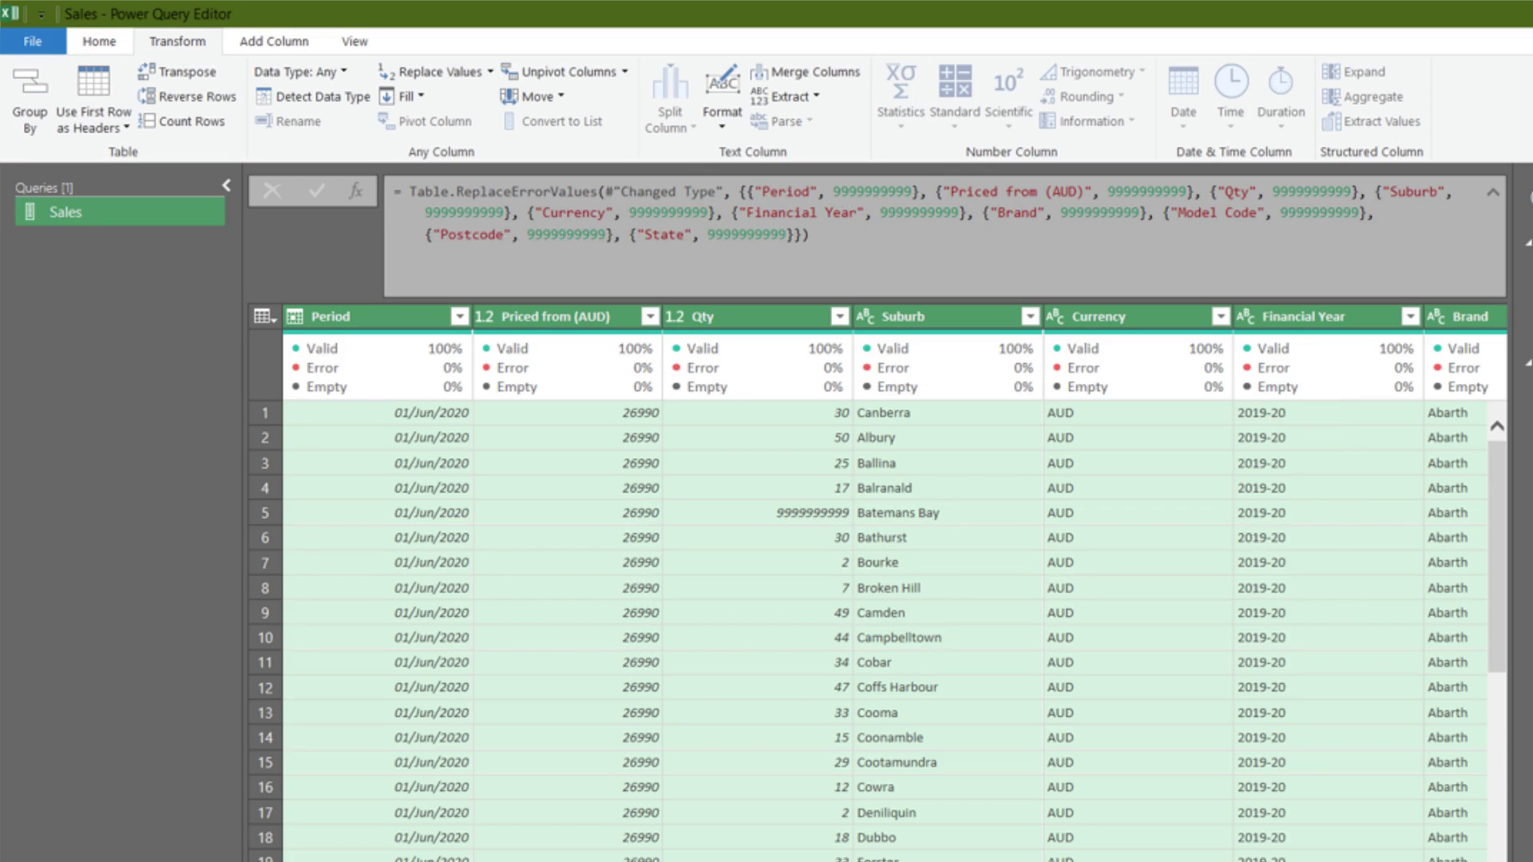
drag(739, 192, 808, 235)
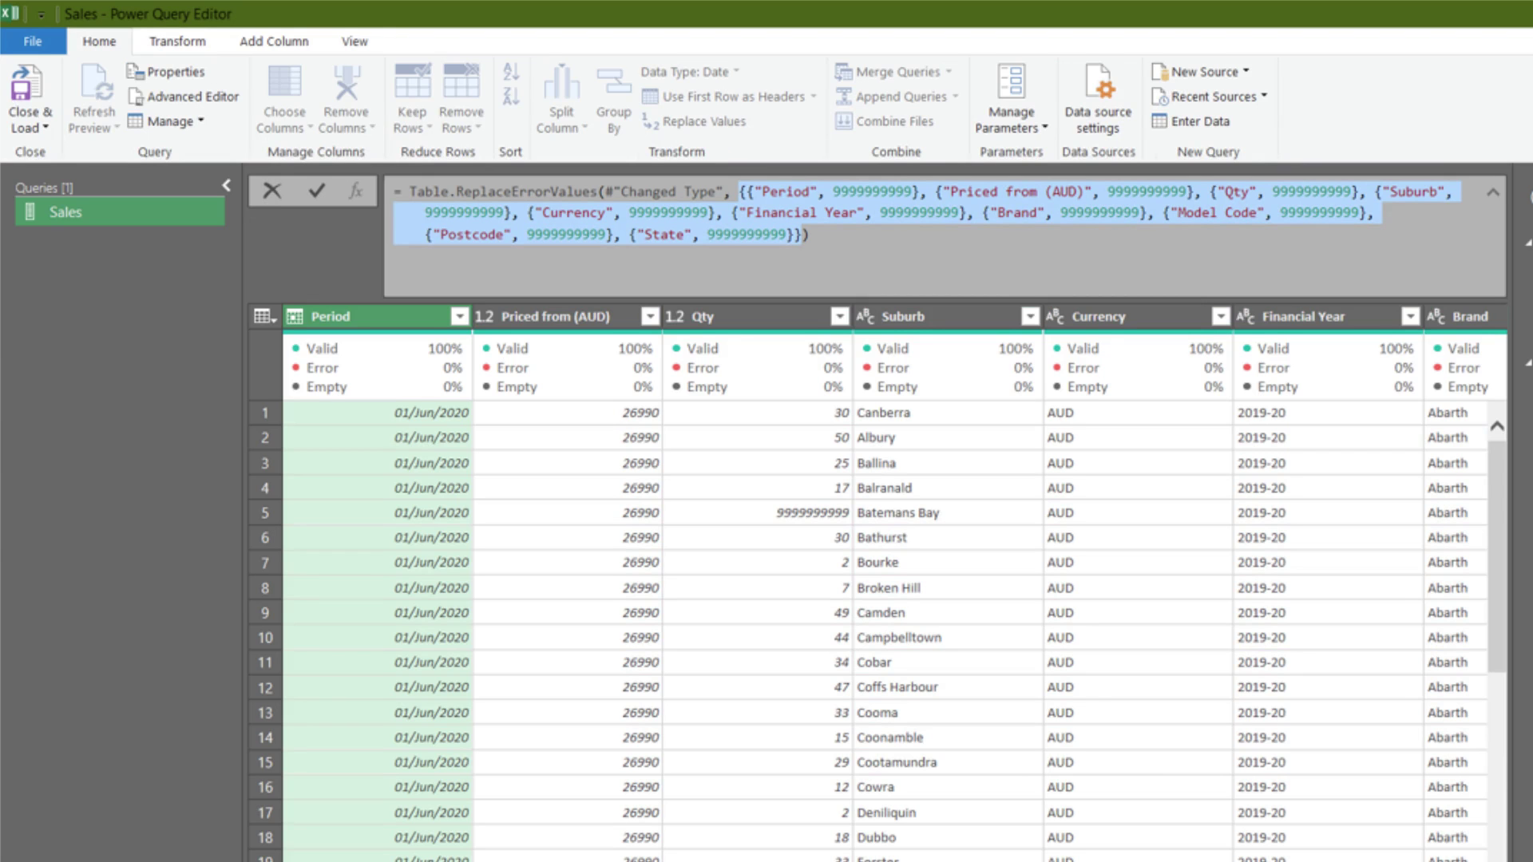
click(1477, 328)
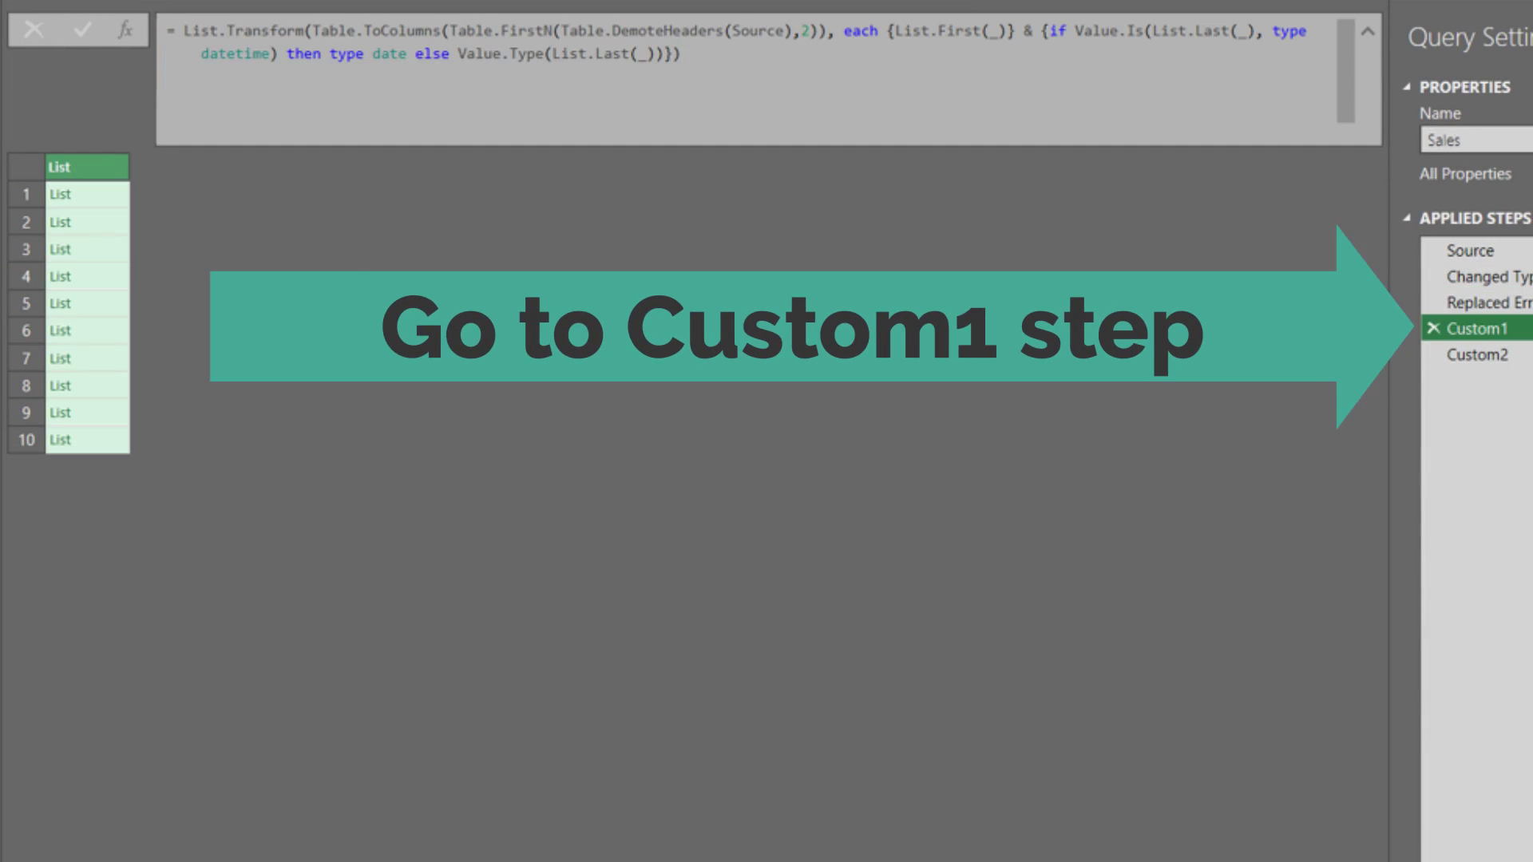
triple_click(423, 42)
key(BackSpace)
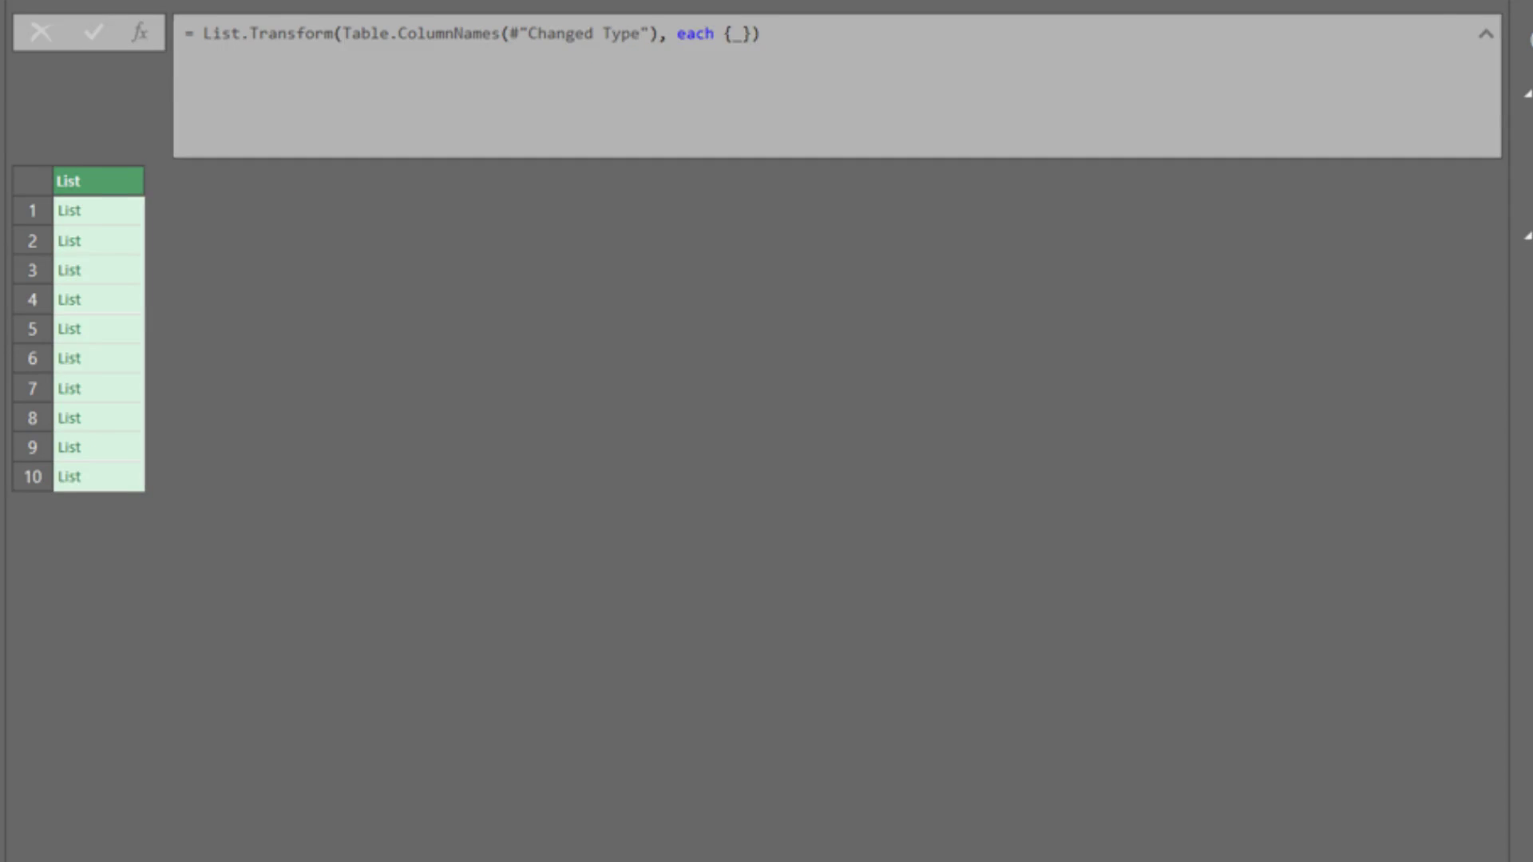
click(104, 193)
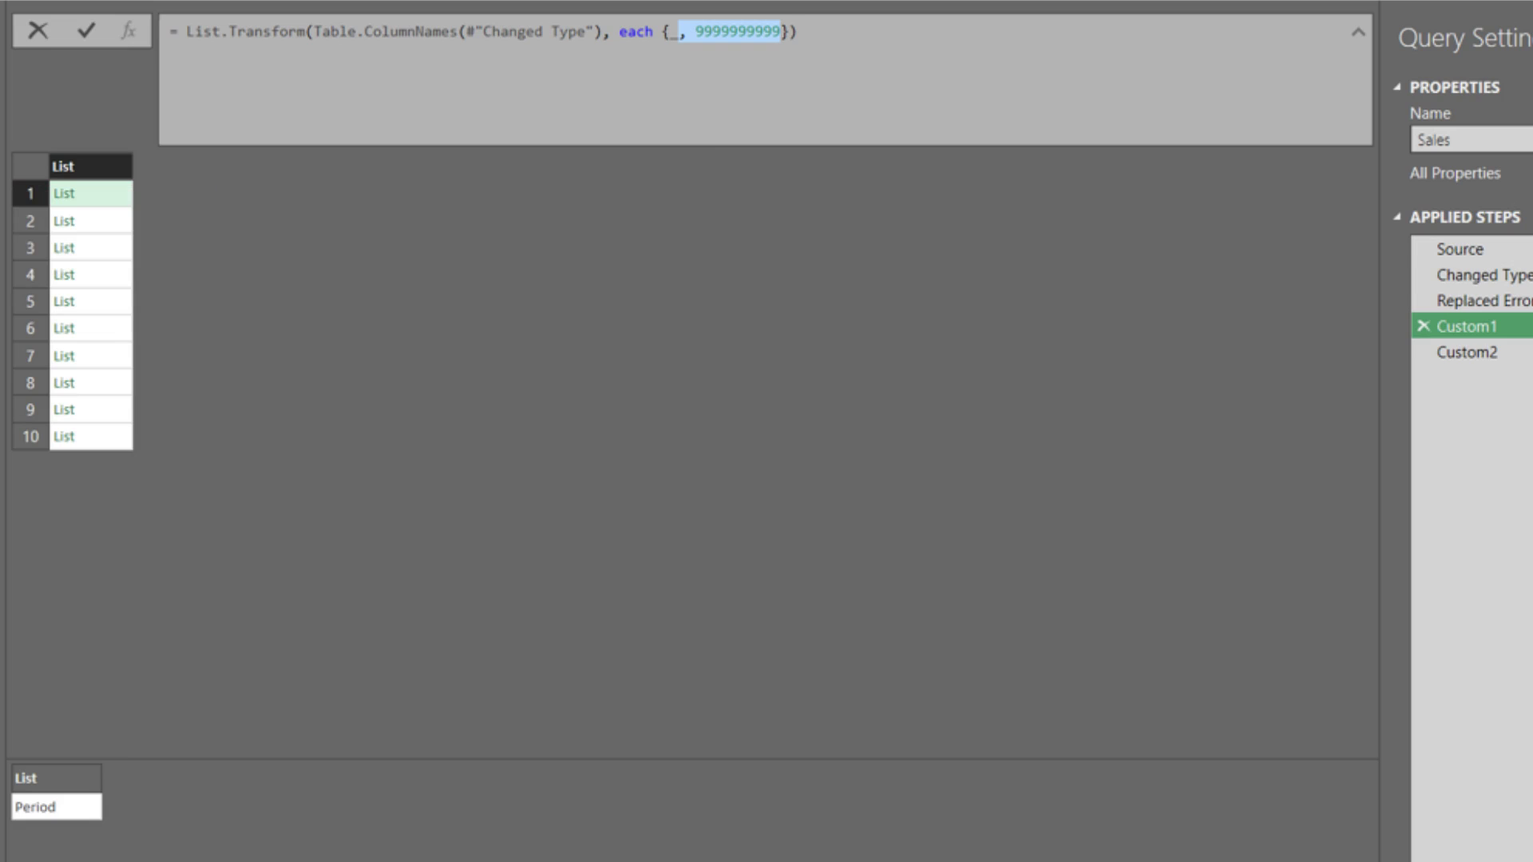
key(Return)
Preview all ten column-name pairs through State, then select the Custom1 formula to copy
click(88, 220)
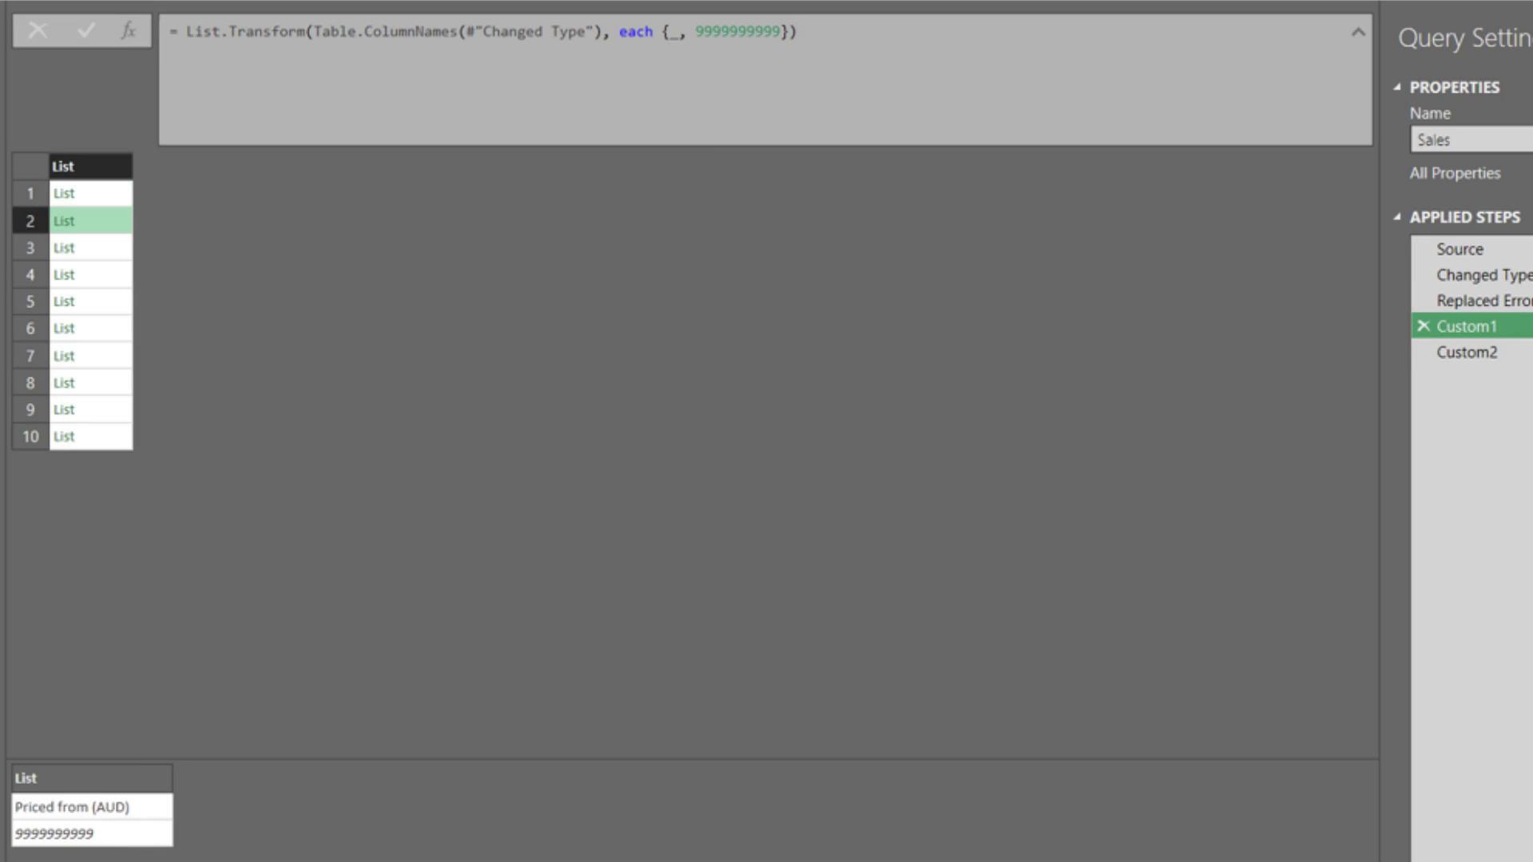
click(88, 247)
click(88, 275)
click(88, 301)
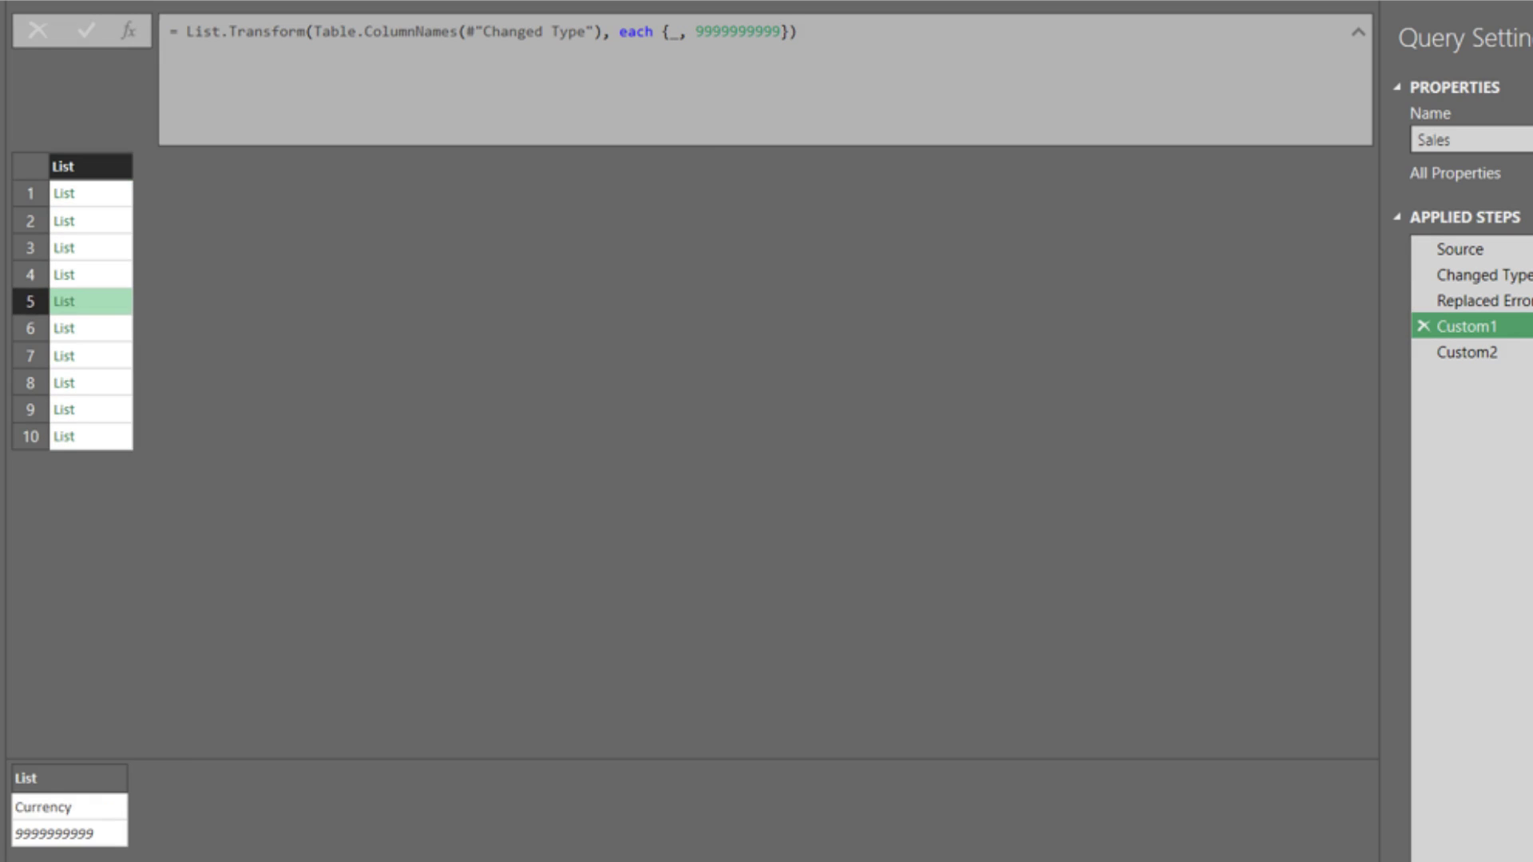
click(88, 328)
click(88, 355)
click(88, 382)
click(88, 408)
click(87, 436)
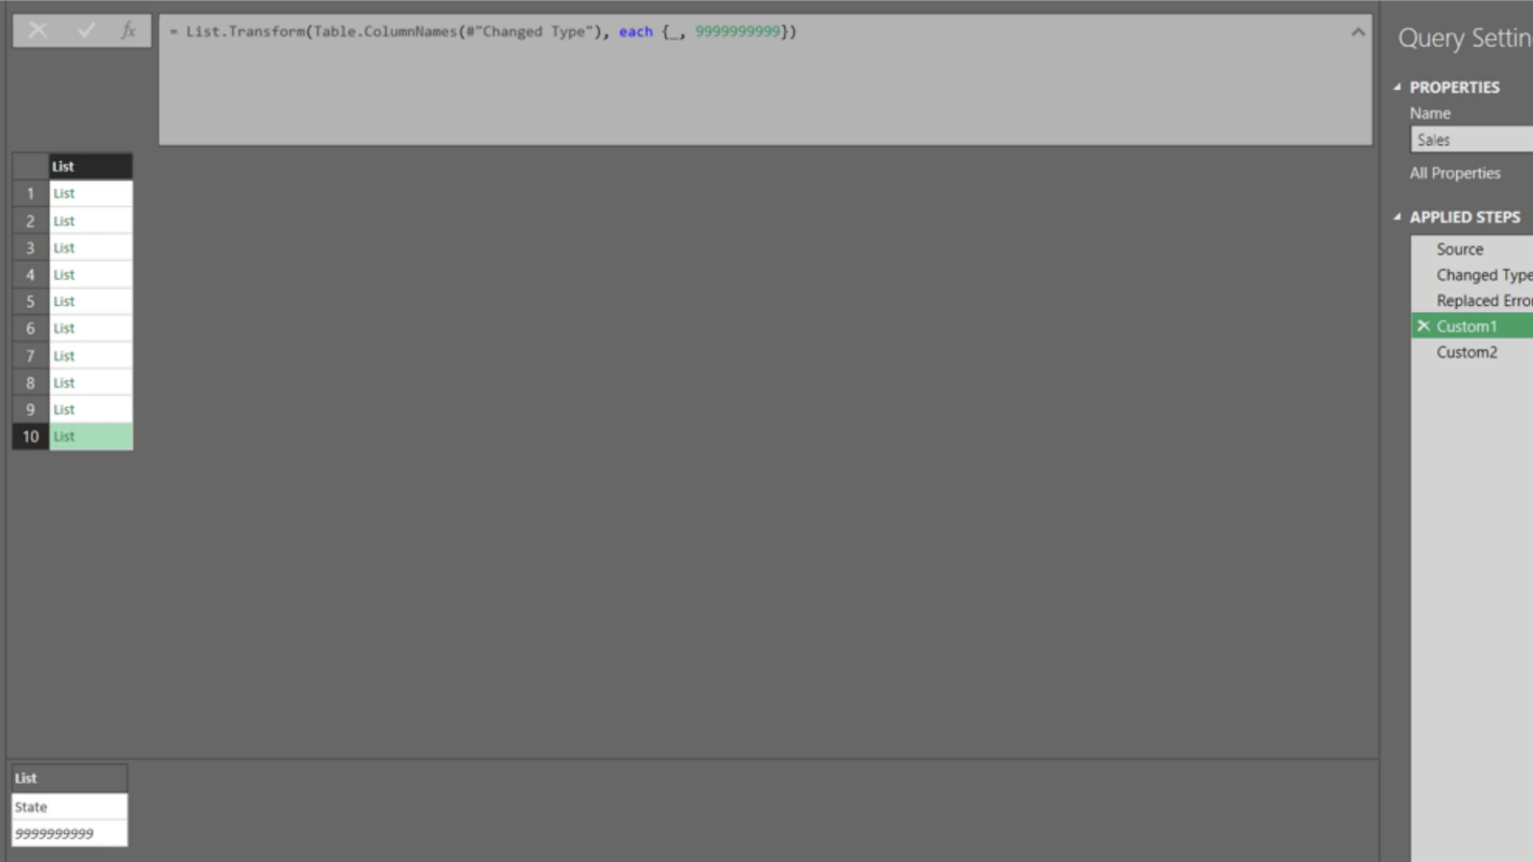
drag(186, 31, 798, 32)
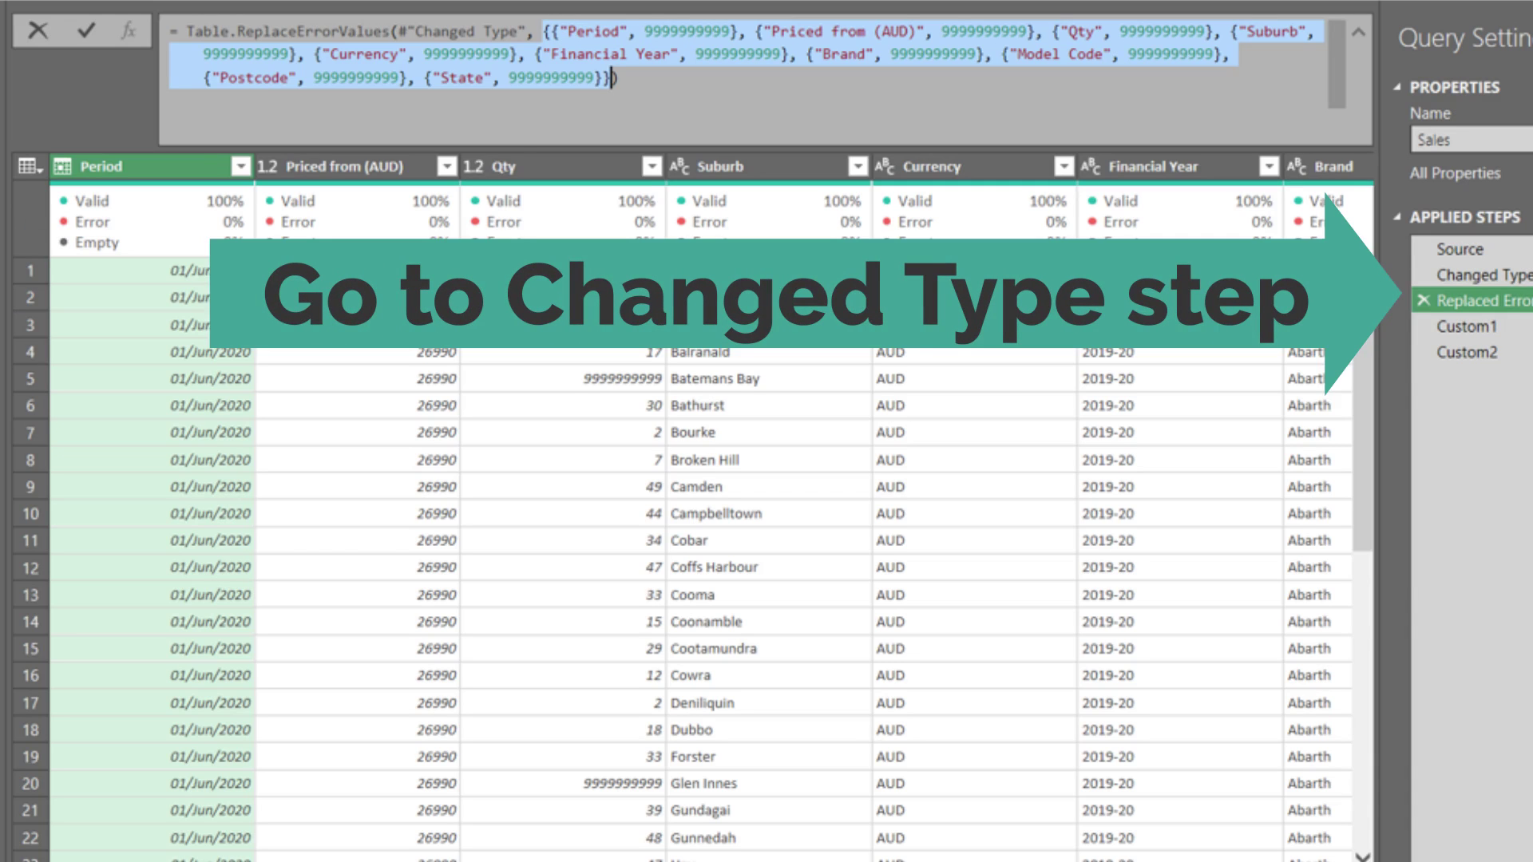
Paste the List.Transform column-name expression over Replaced Errors' hard-coded column list
key(ctrl+v)
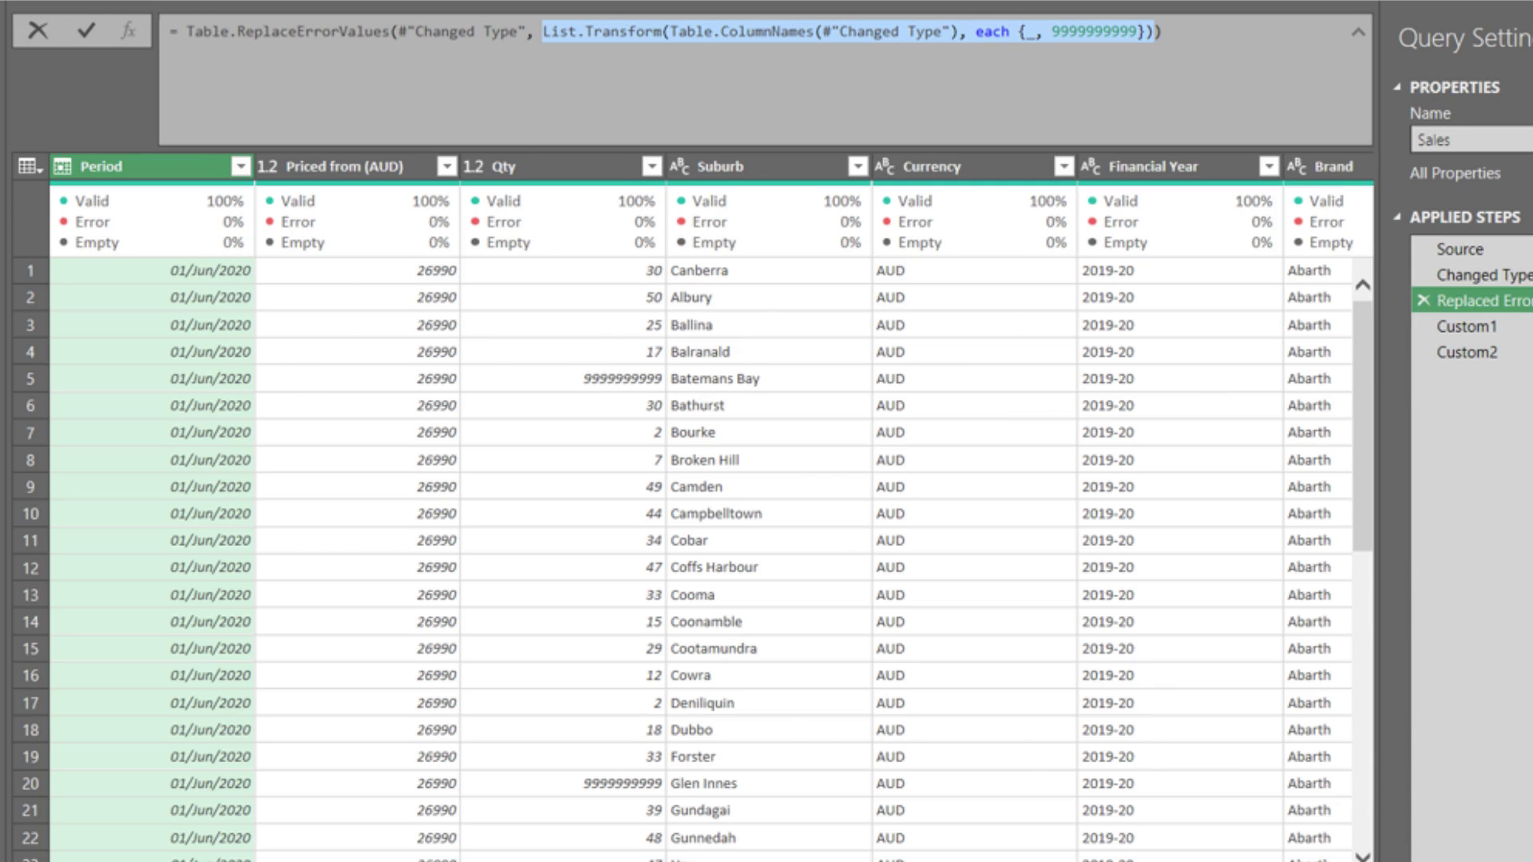